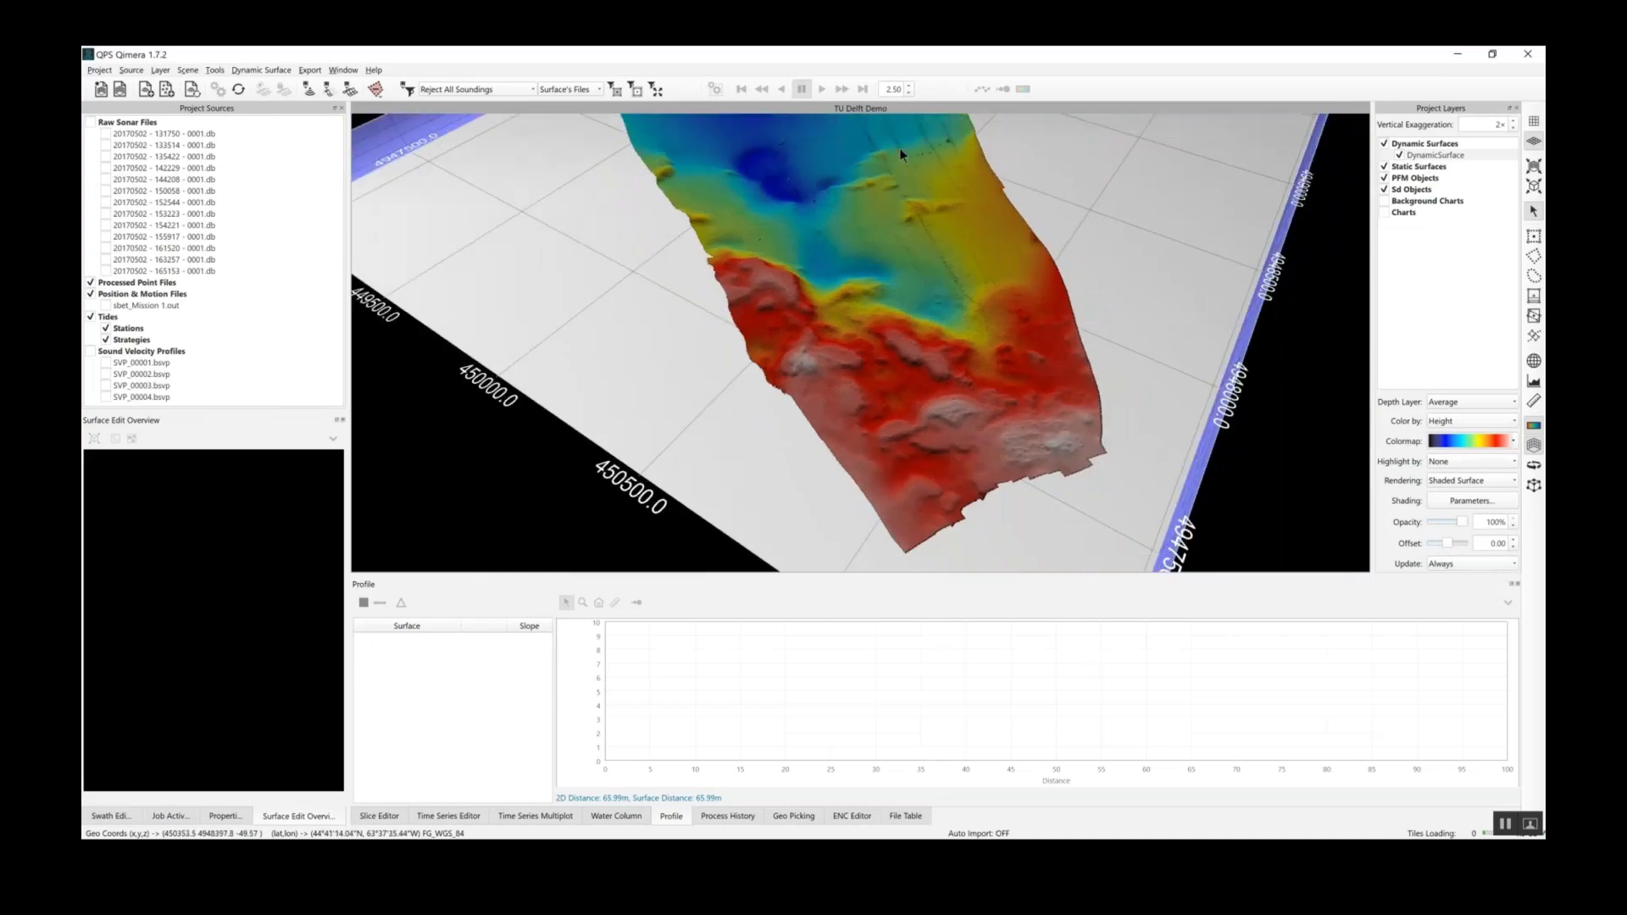
Step: Draw a depth profile about 510 m long across the parallel ridges in the deep blue part of the dynamic surface
scroll(899, 147, up, 5)
drag(861, 210, 841, 354)
scroll(841, 354, up, 5)
scroll(840, 356, up, 1)
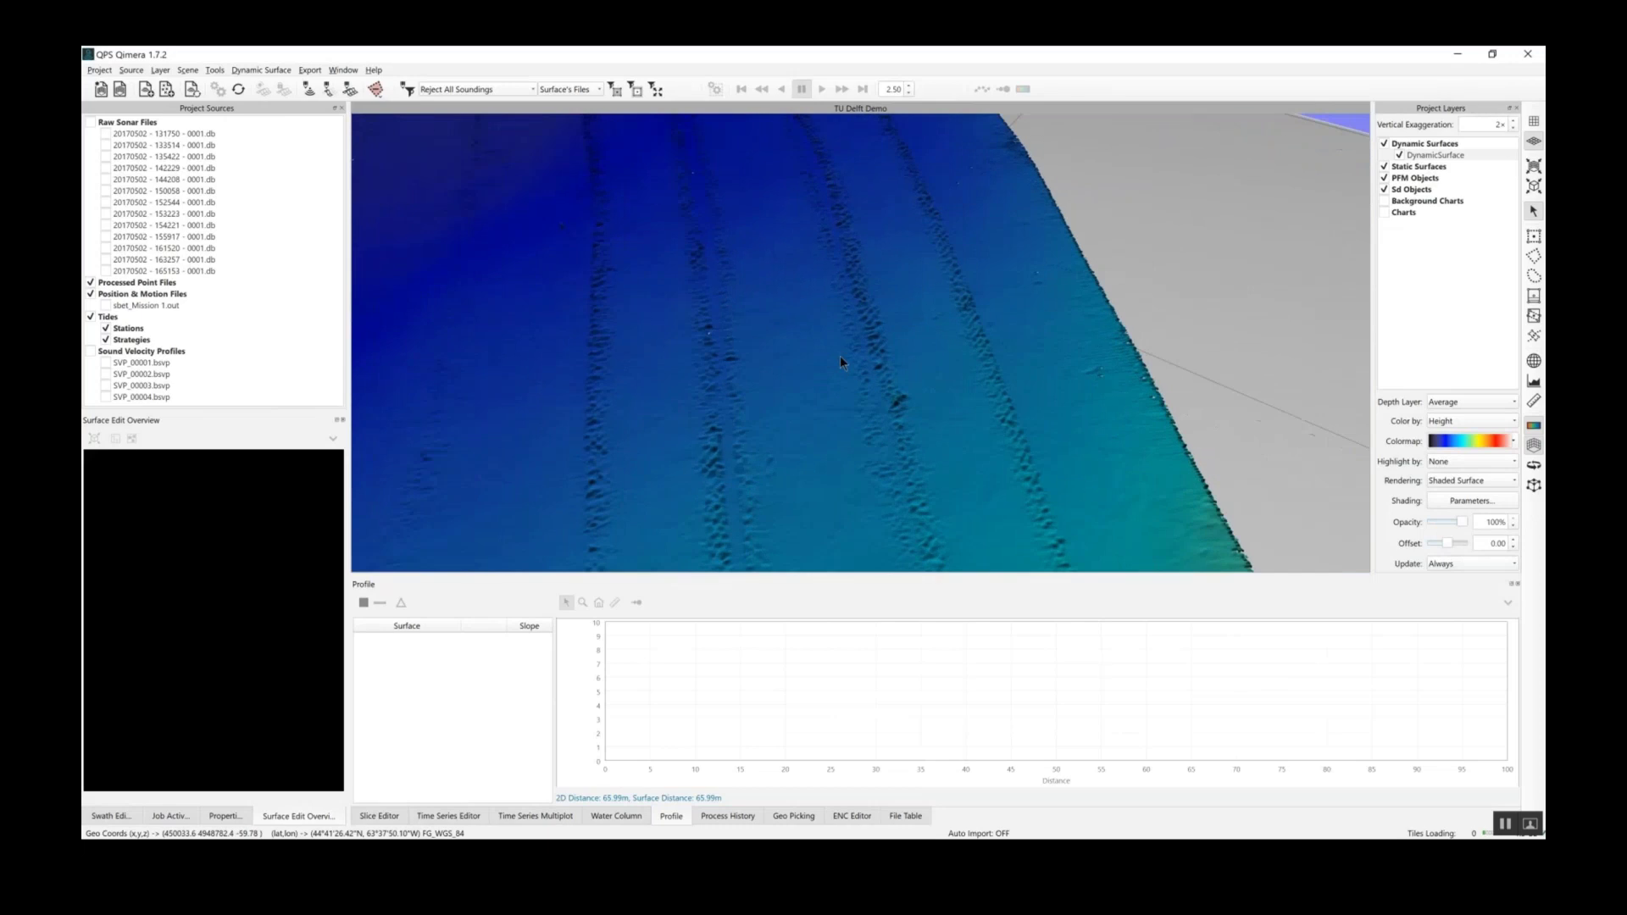
drag(479, 383, 1071, 288)
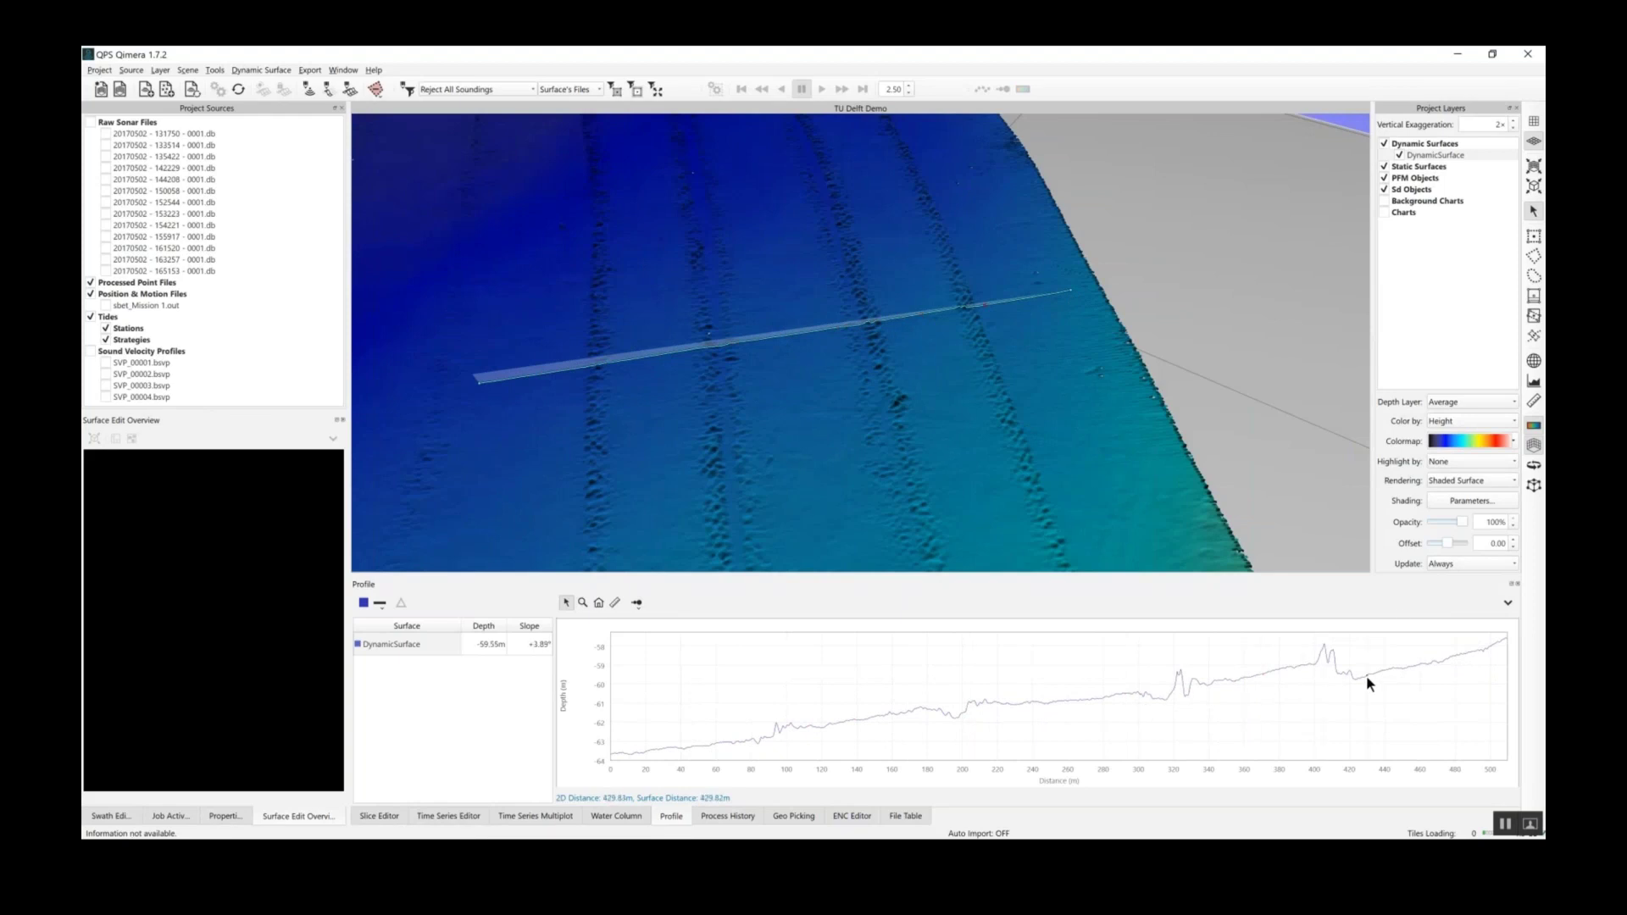
Step: Colour the DynamicSurface layer by Uncertainty (95% c.i.)
click(1438, 157)
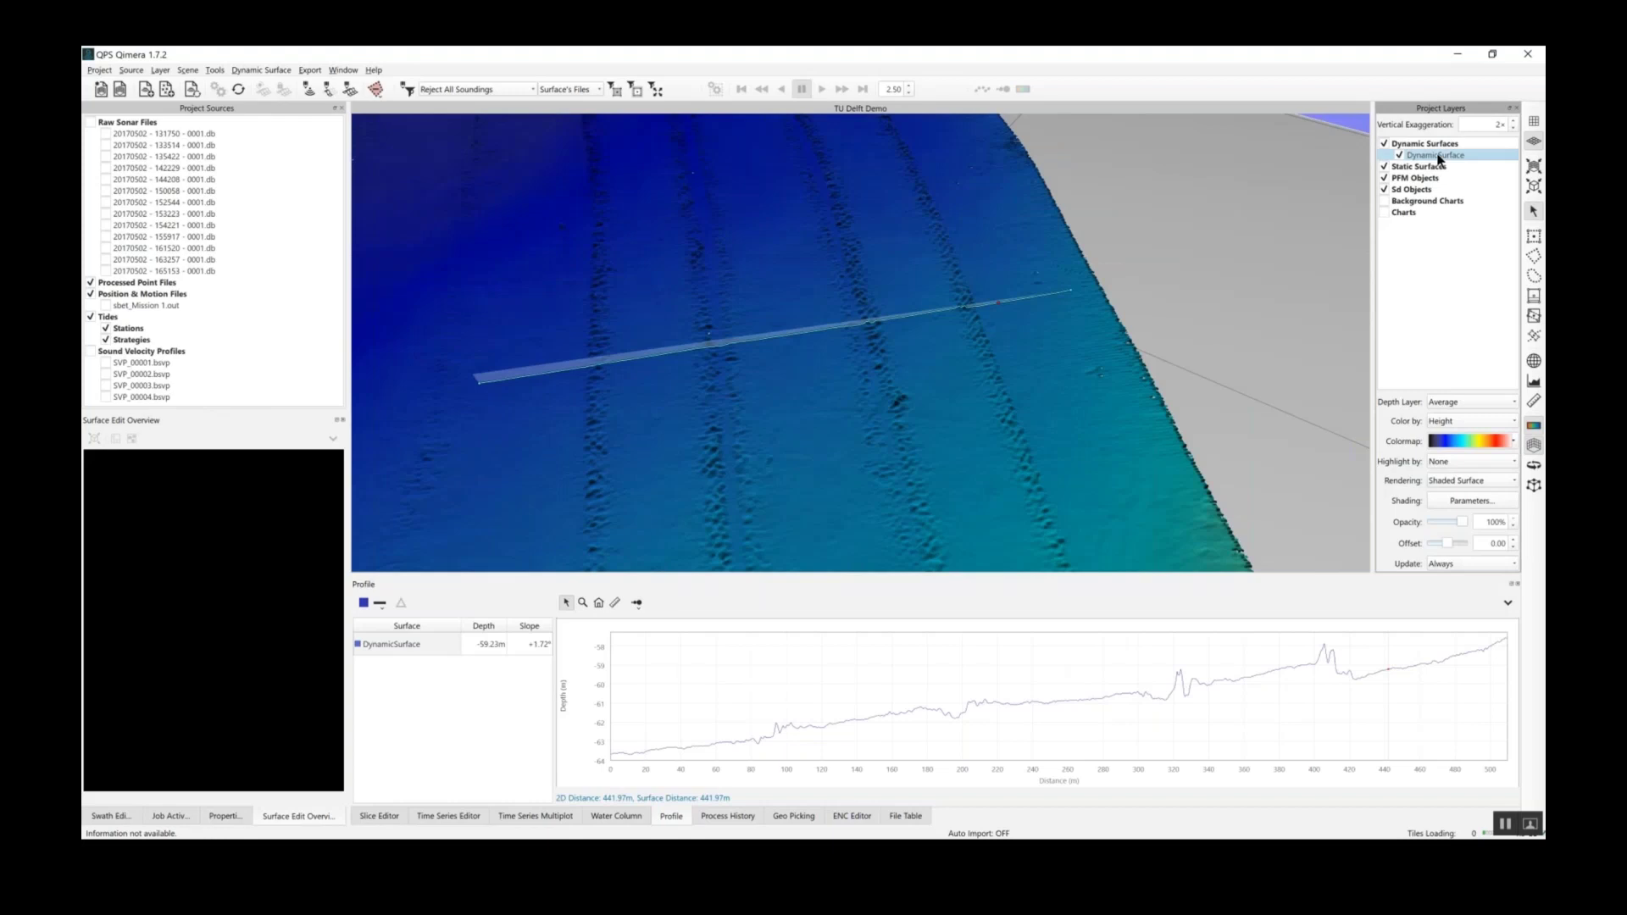
click(1470, 423)
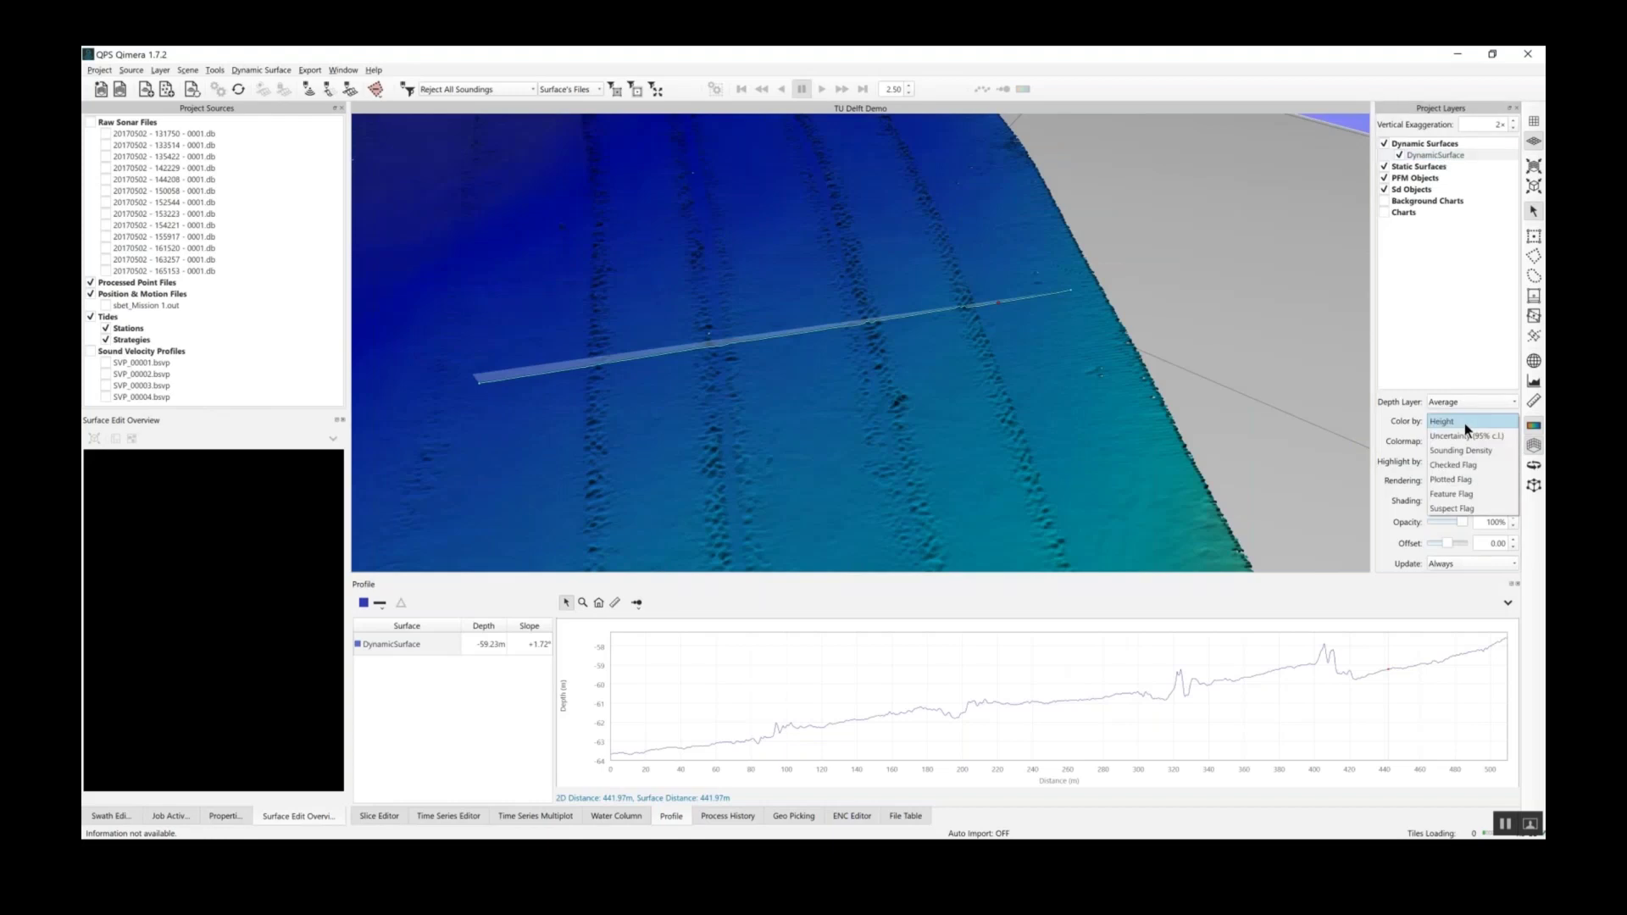
click(1479, 436)
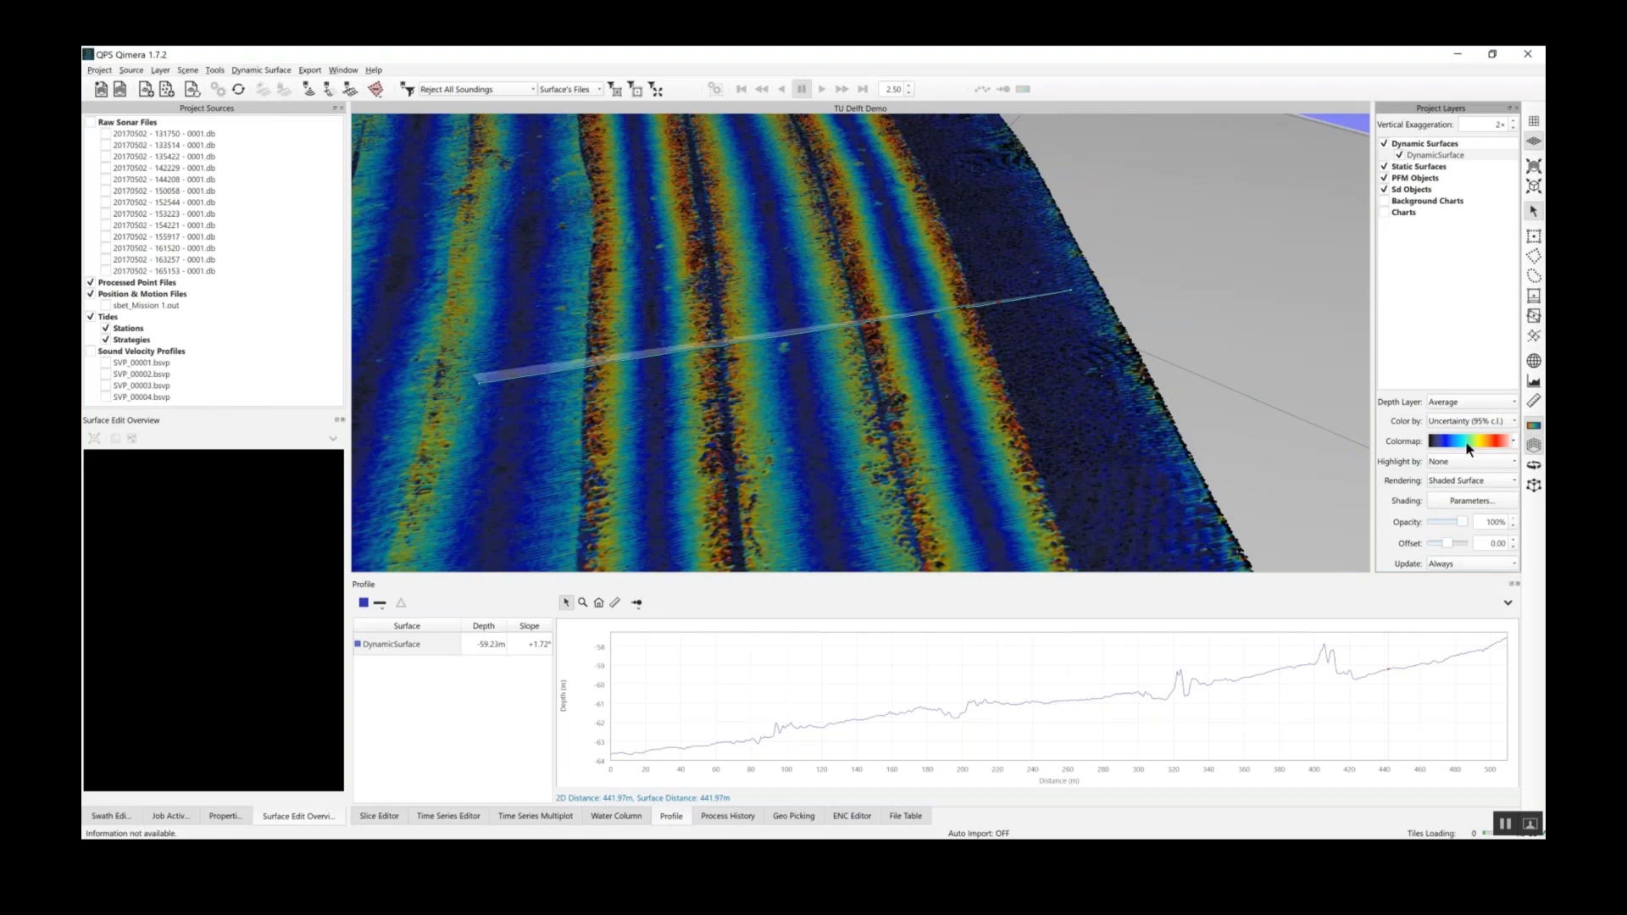
Step: Apply the system colormap Diff1.cmap to the dynamic surface
click(1470, 442)
click(1472, 463)
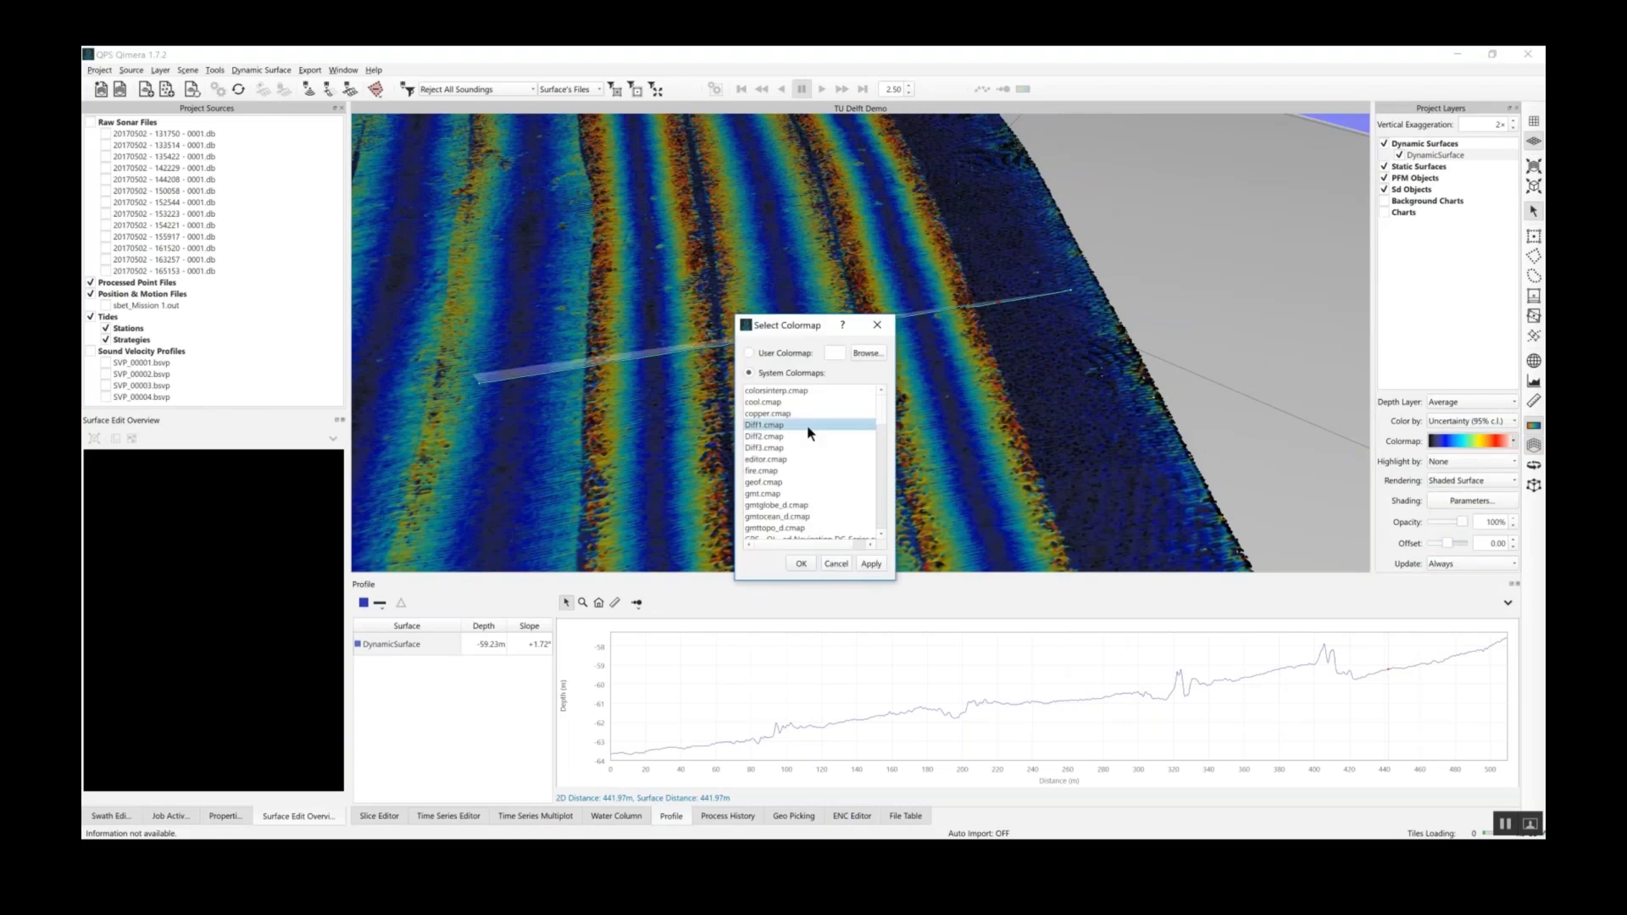
scroll(806, 424, down, 5)
double_click(807, 424)
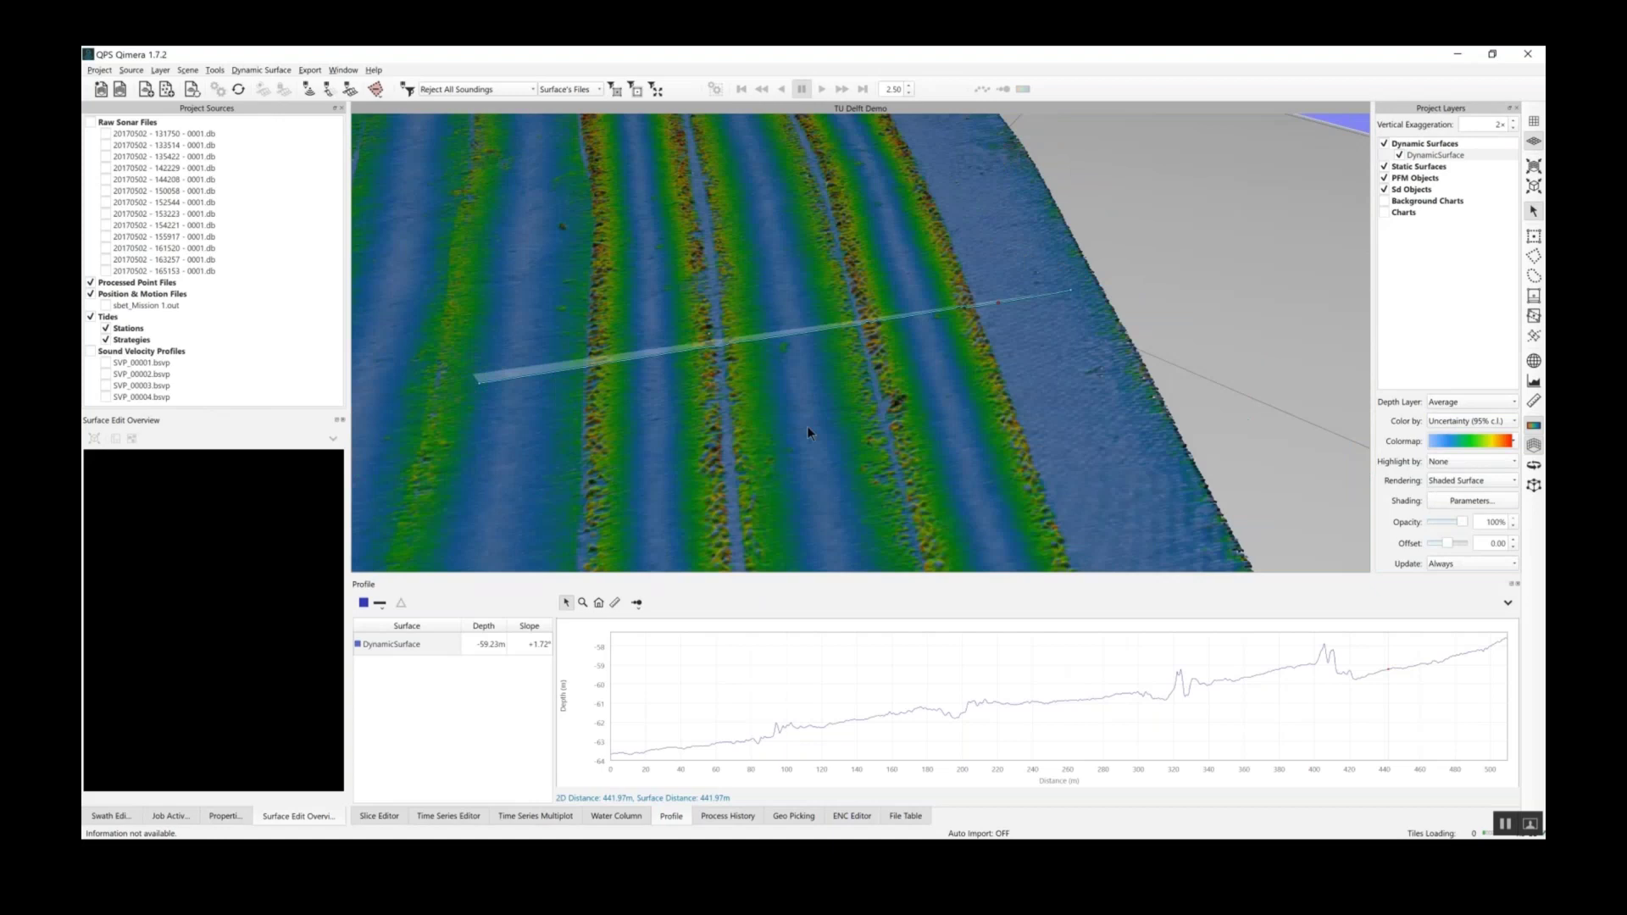
Step: Examine how the uncertainty varies along the survey lines, from the deep flat seabed to the shallow rocky end
scroll(791, 395, down, 5)
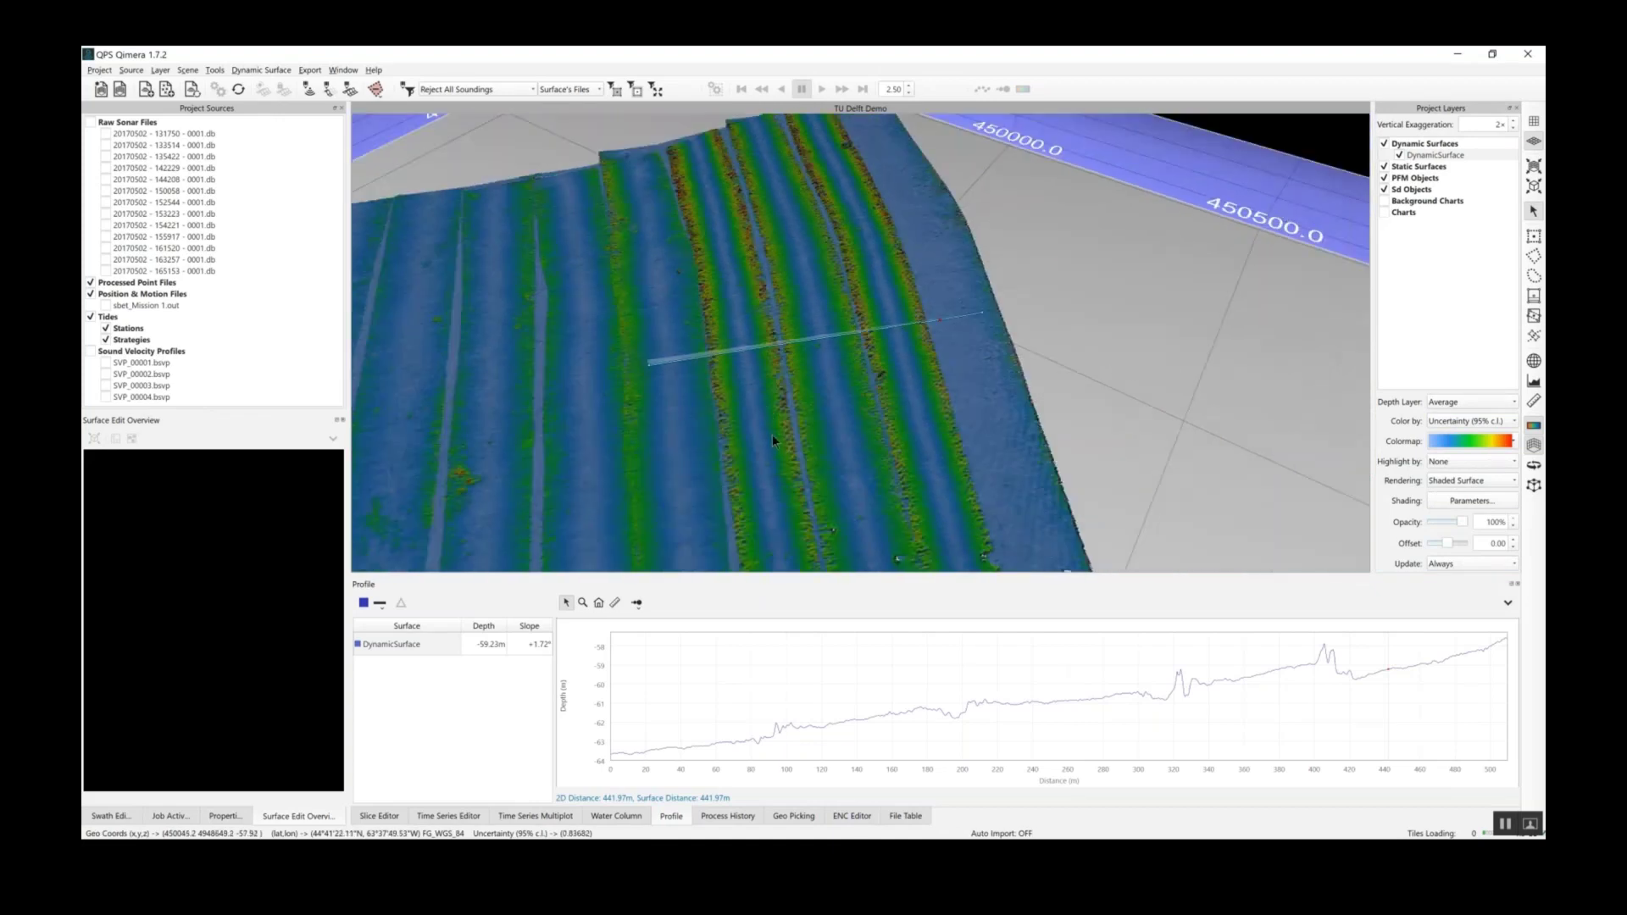
scroll(771, 434, up, 3)
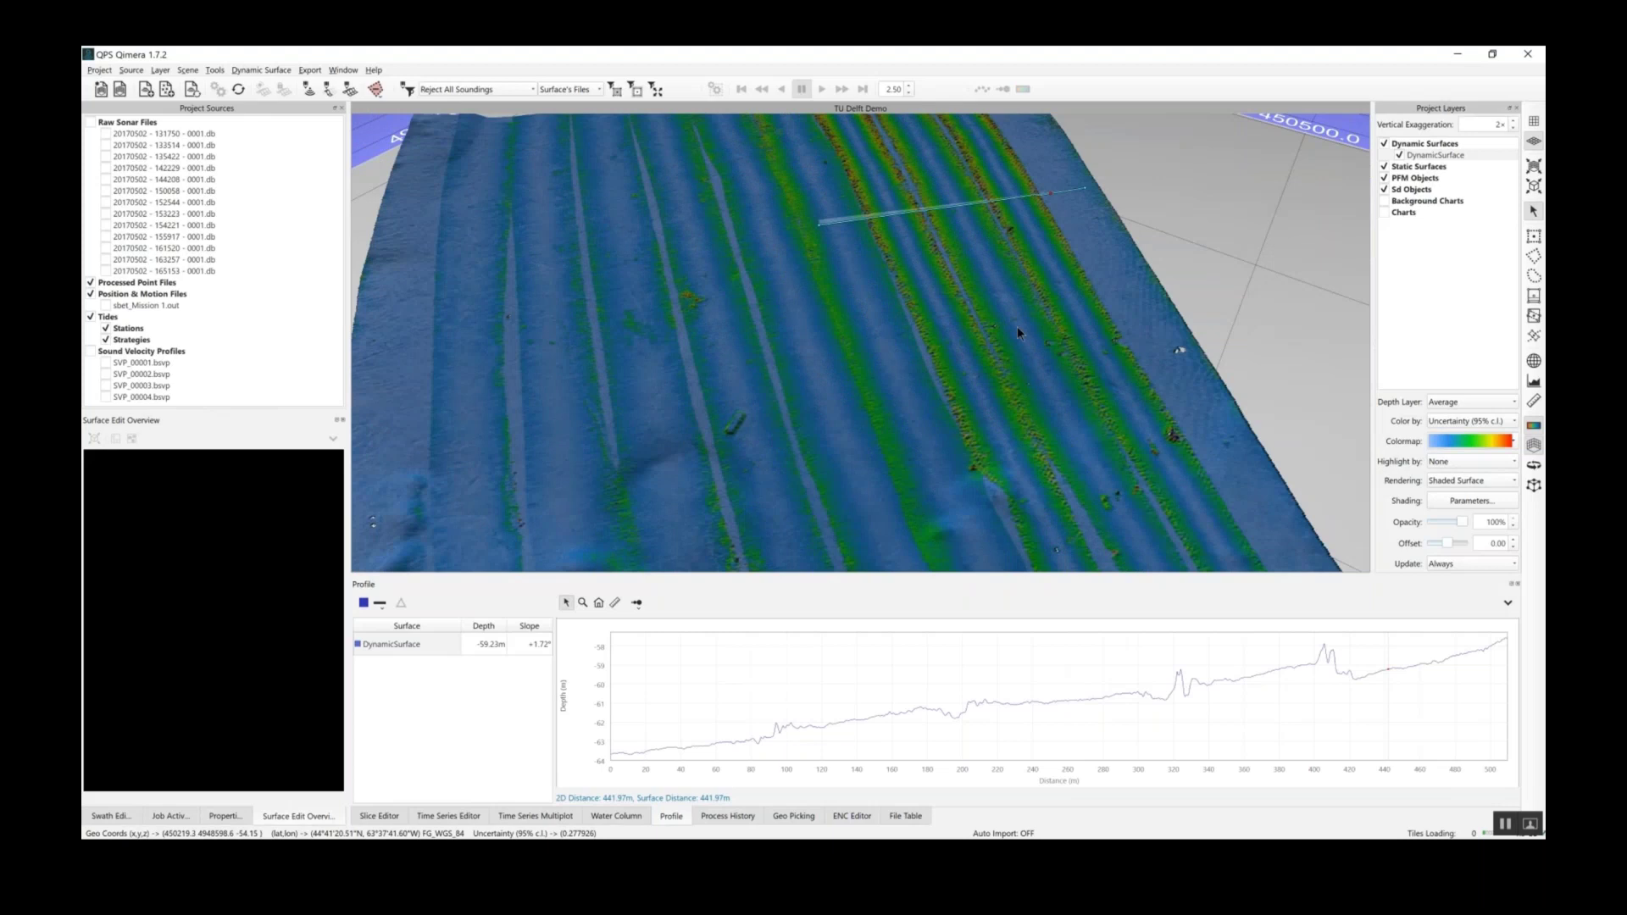
scroll(1017, 327, down, 3)
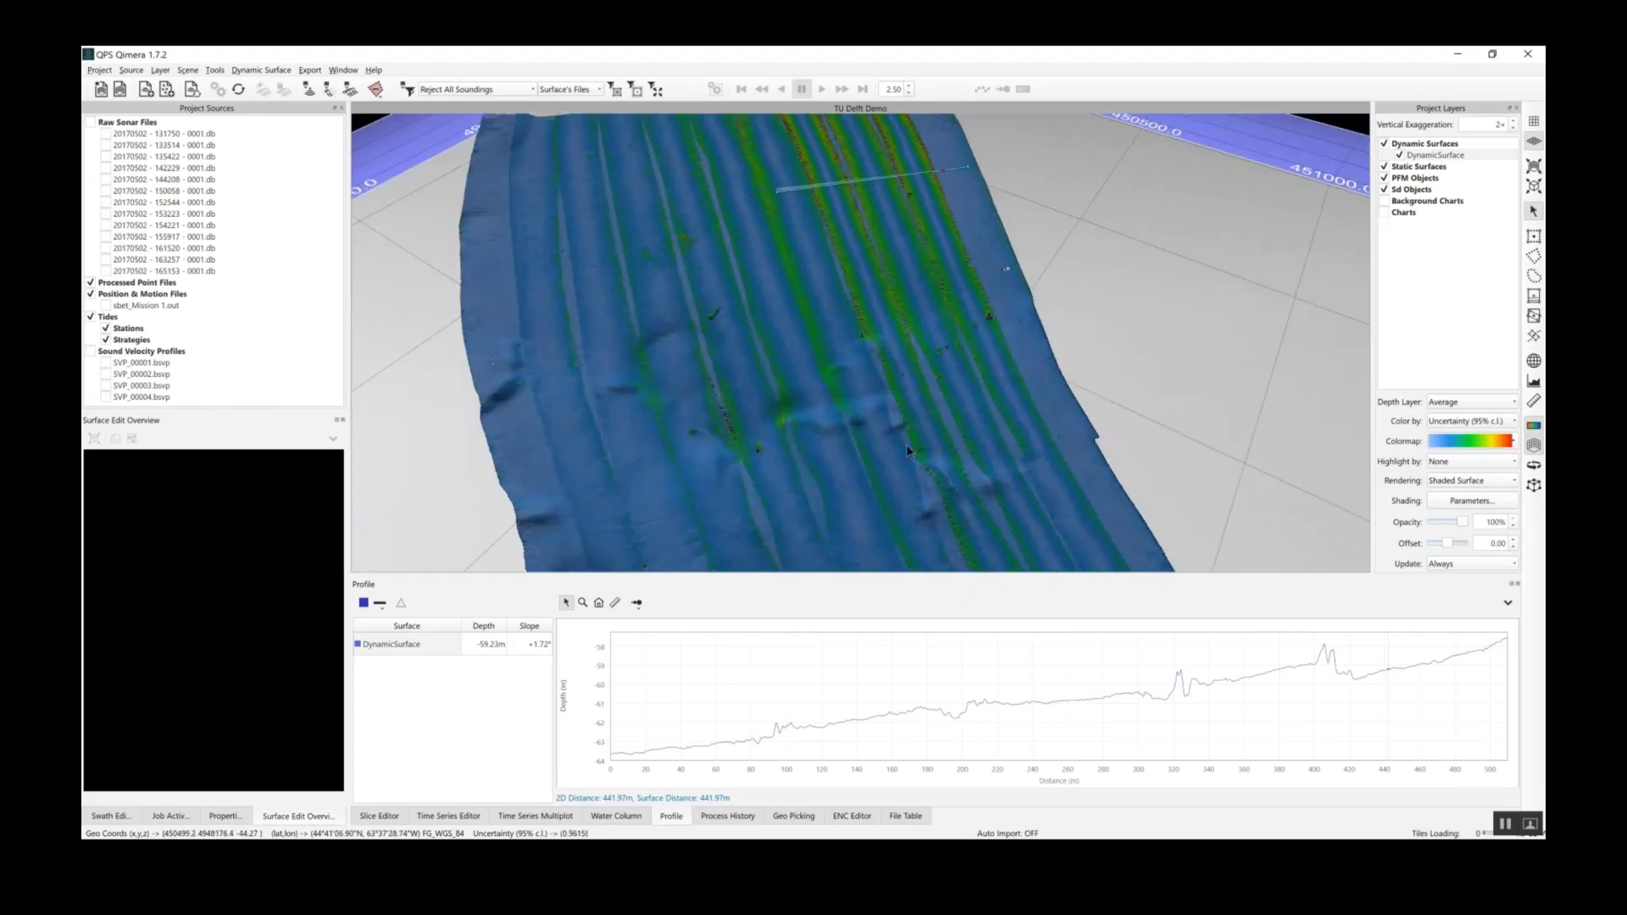
scroll(899, 446, up, 3)
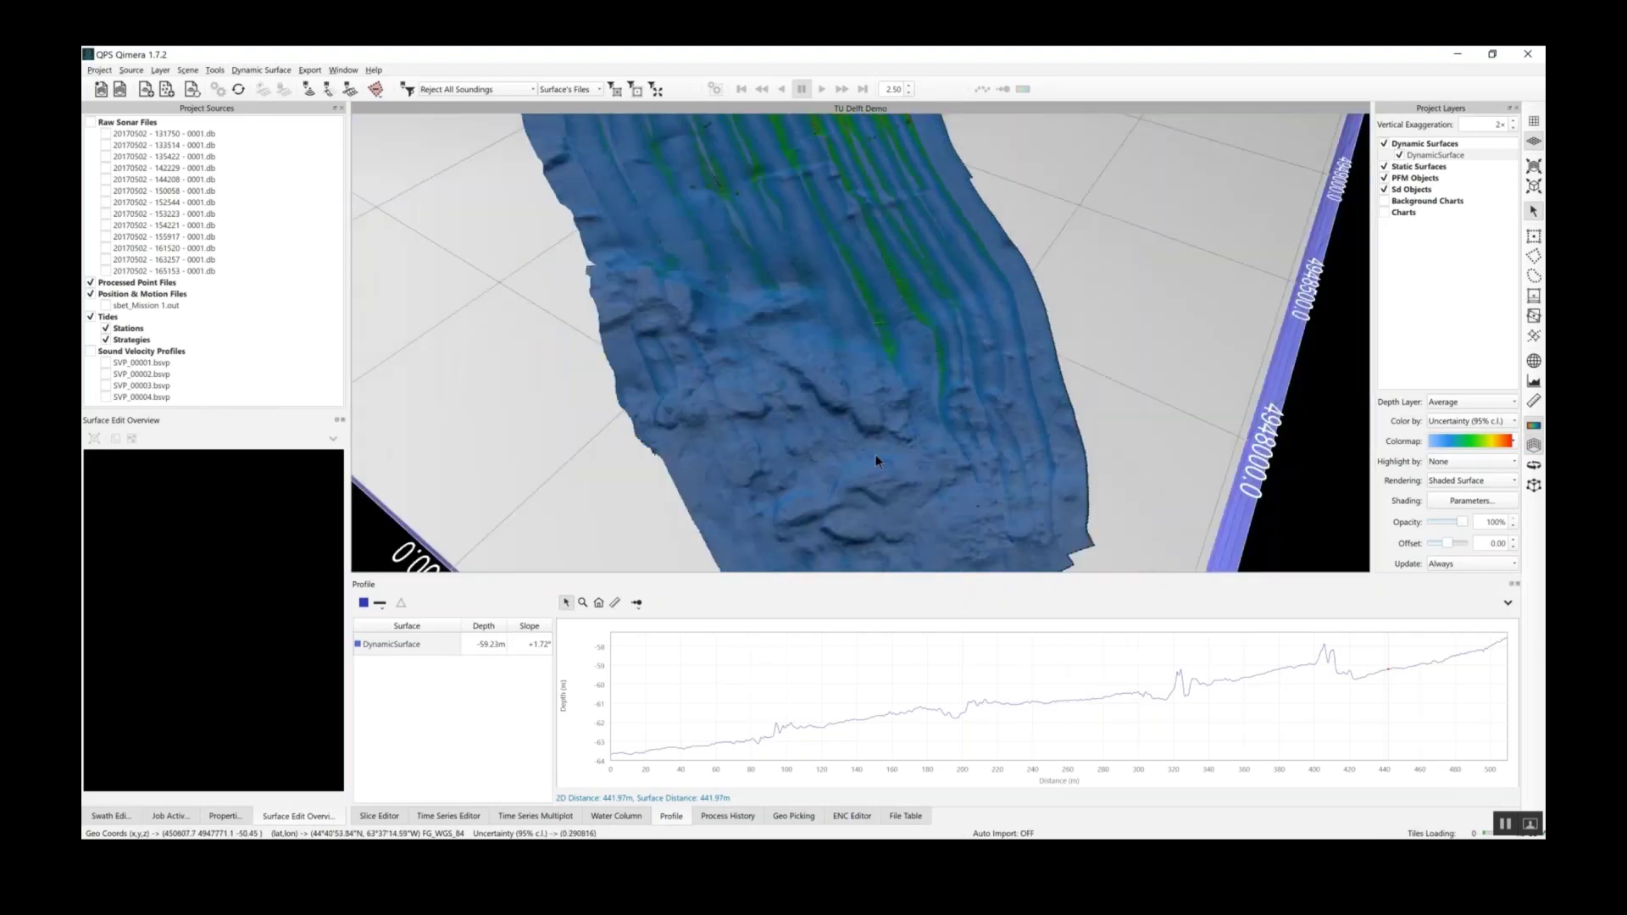
scroll(852, 431, up, 3)
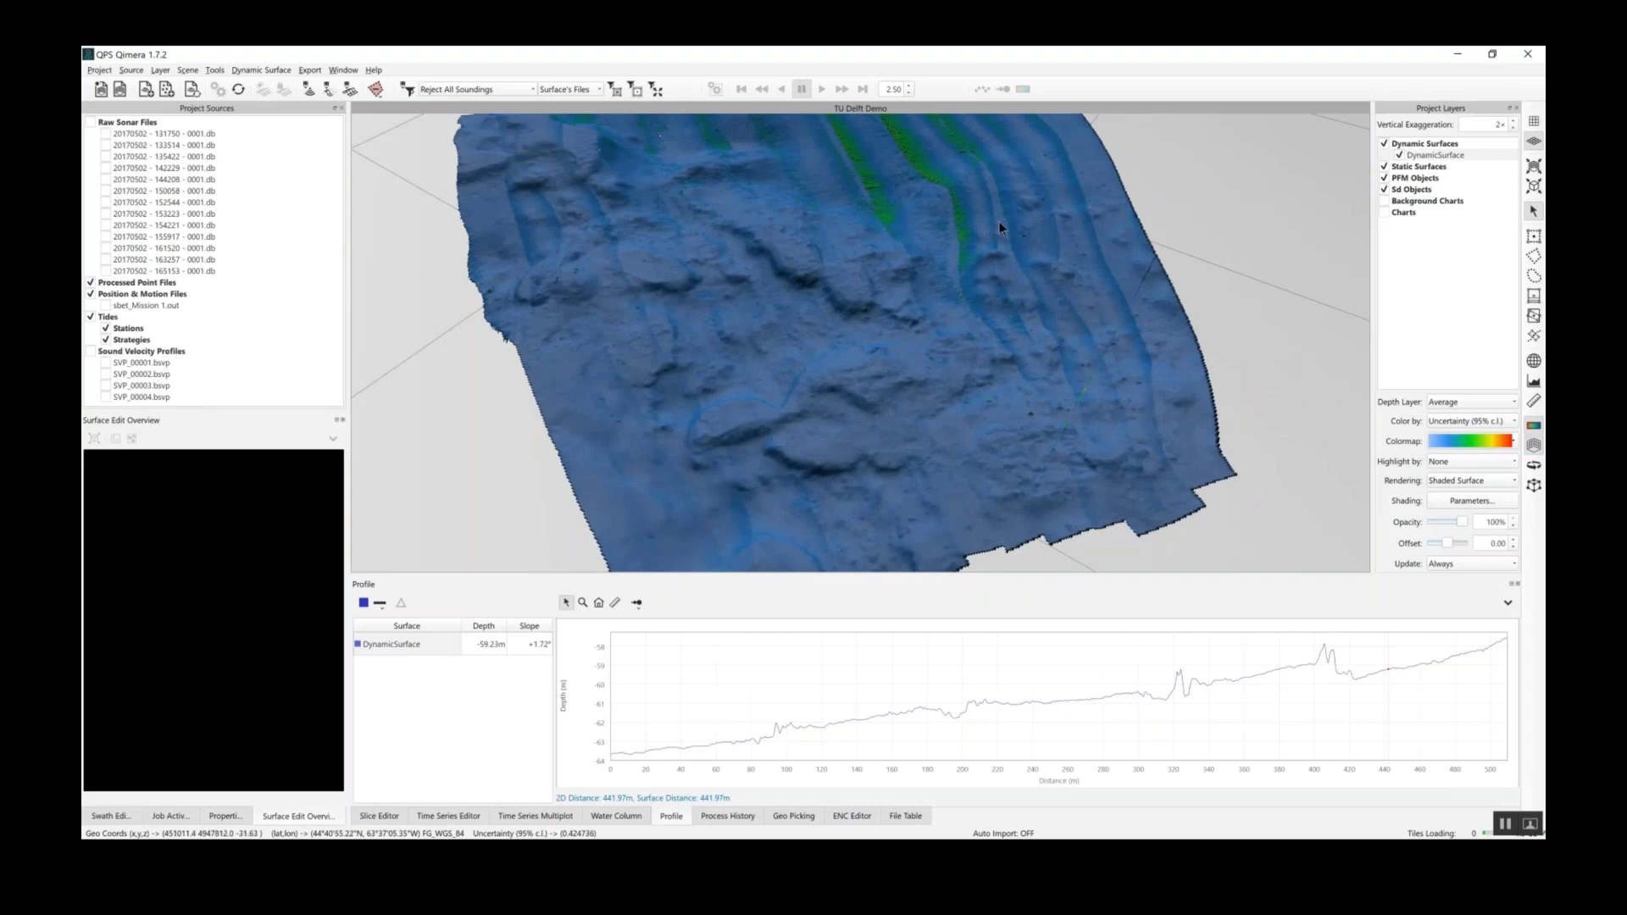
drag(1000, 221, 819, 207)
scroll(779, 160, down, 5)
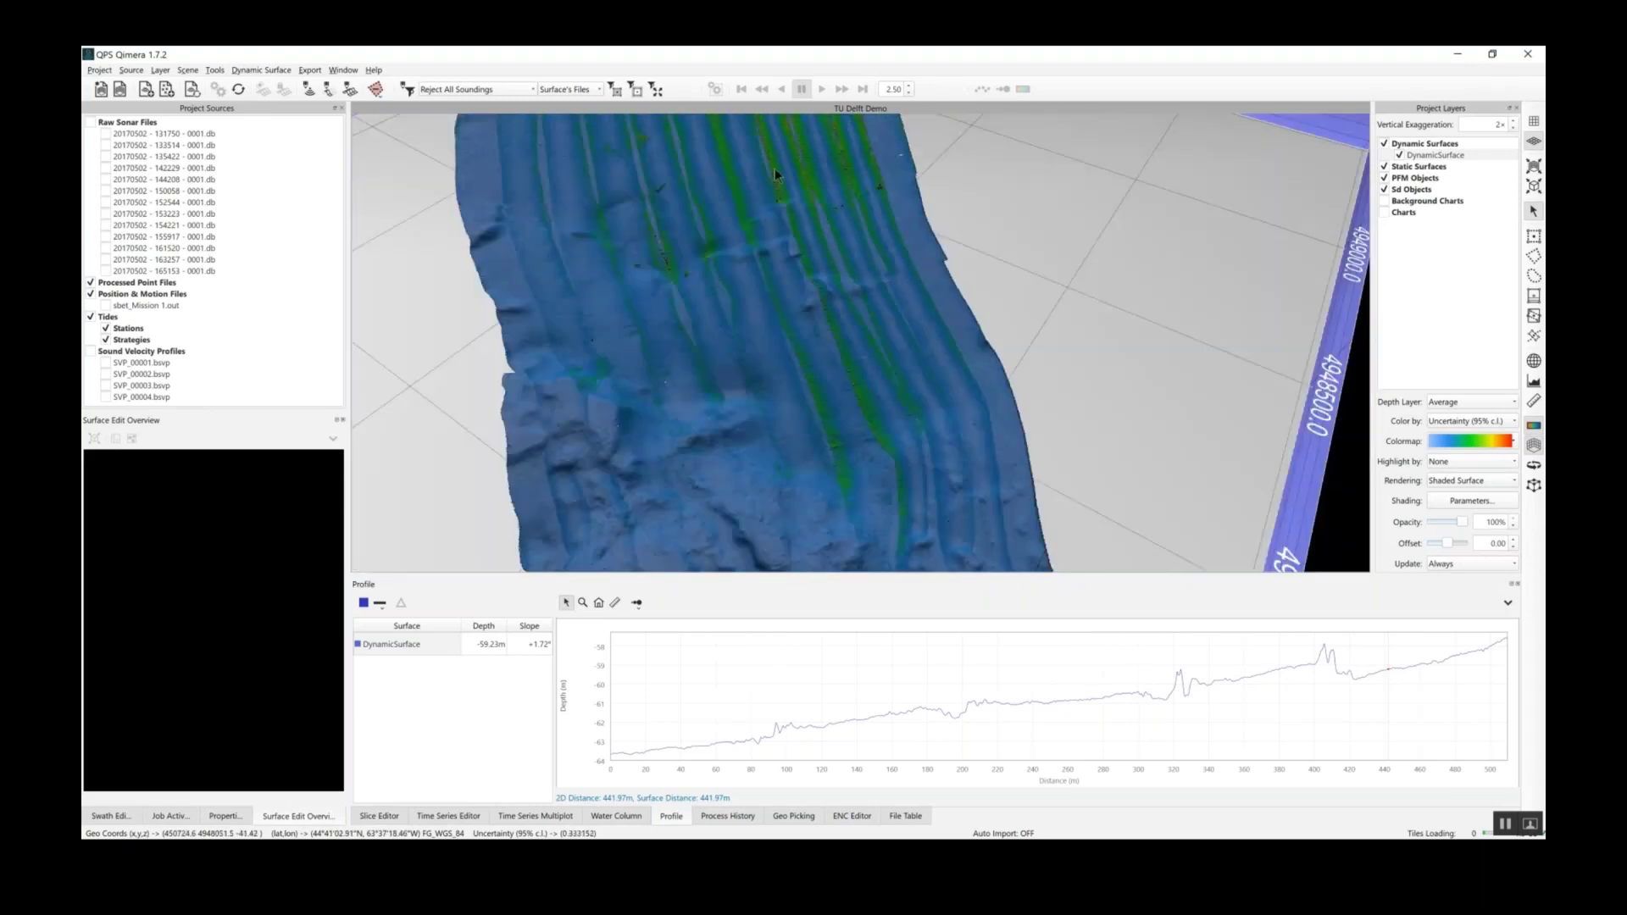
drag(771, 177, 1059, 161)
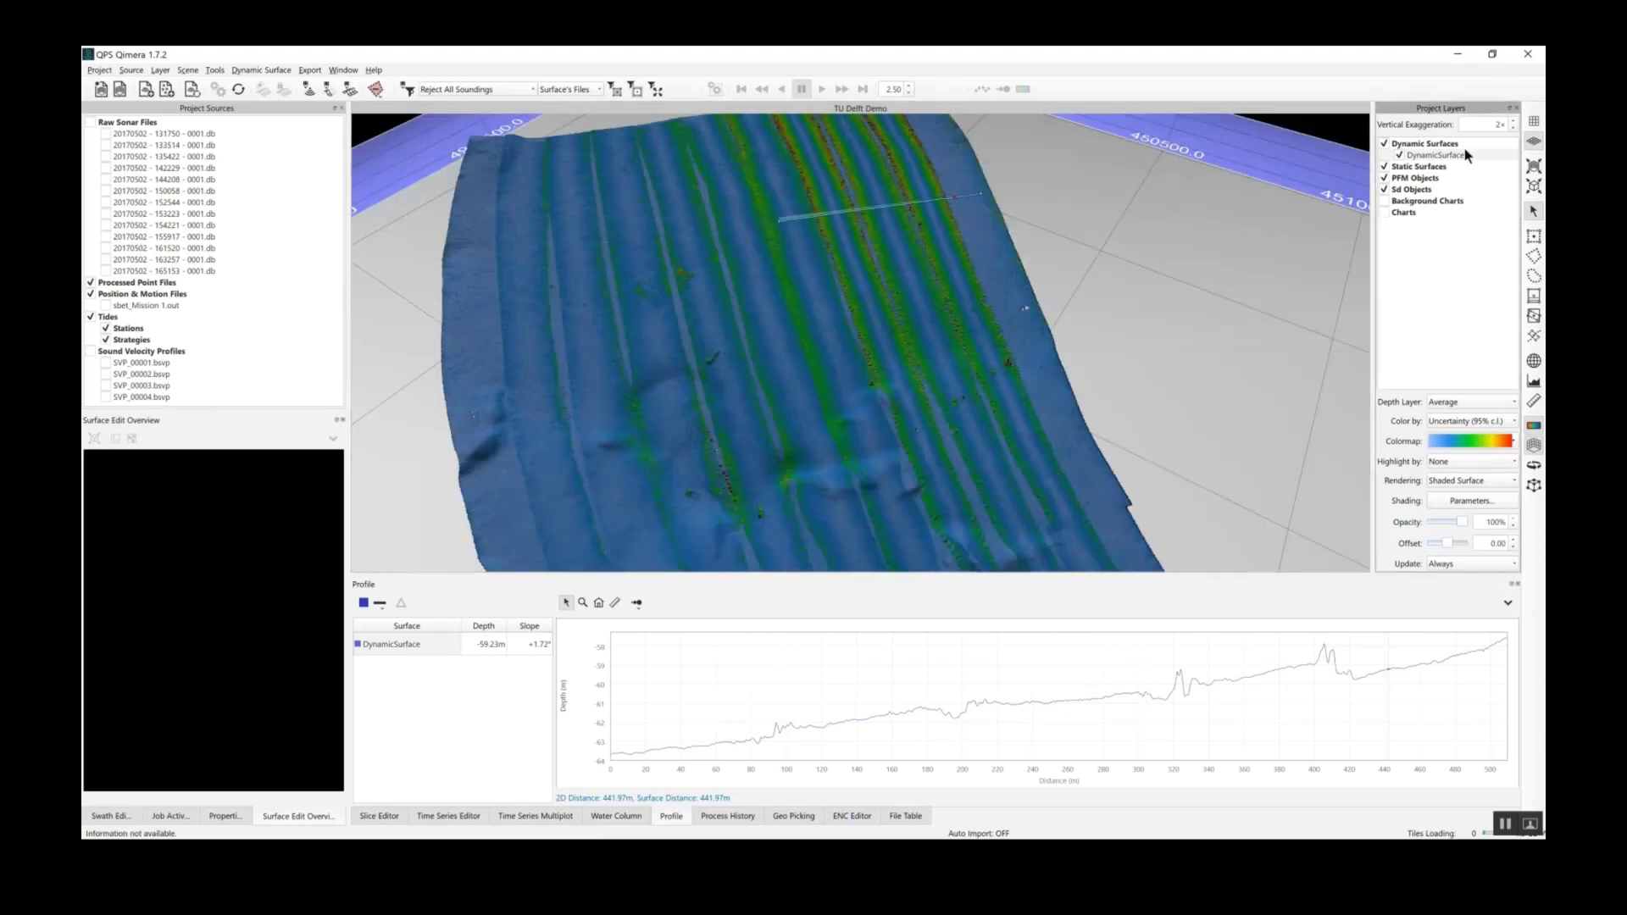
Step: In the 2D plan view, select a narrow slice across all survey lines in the deep area and load it into the Slice Editor
click(1529, 123)
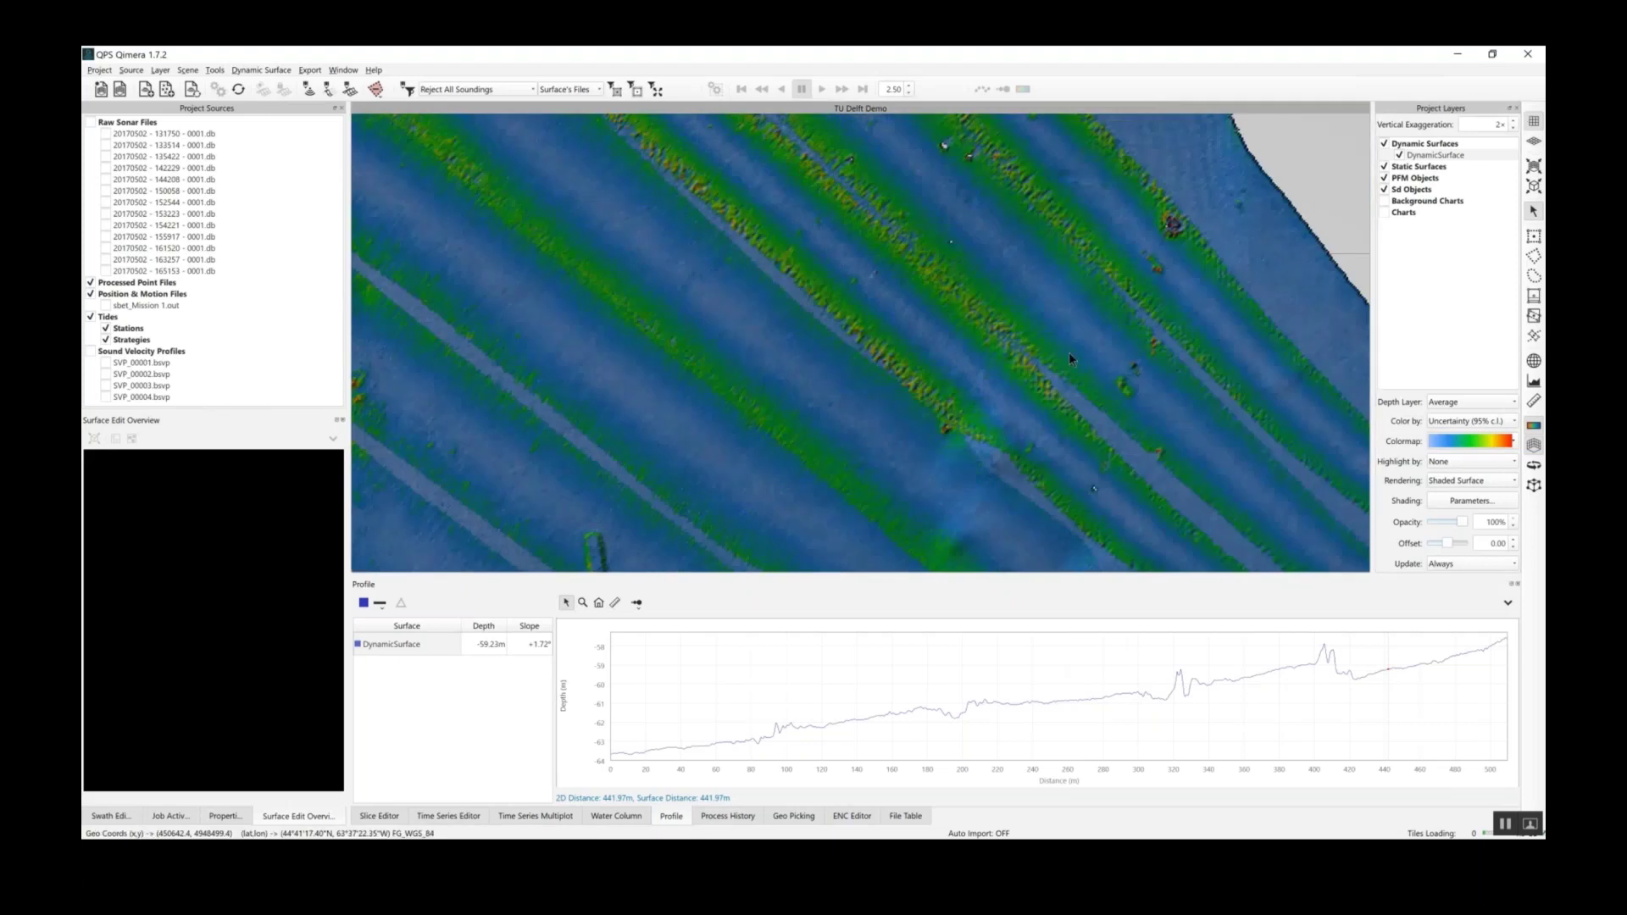
scroll(819, 438, down, 5)
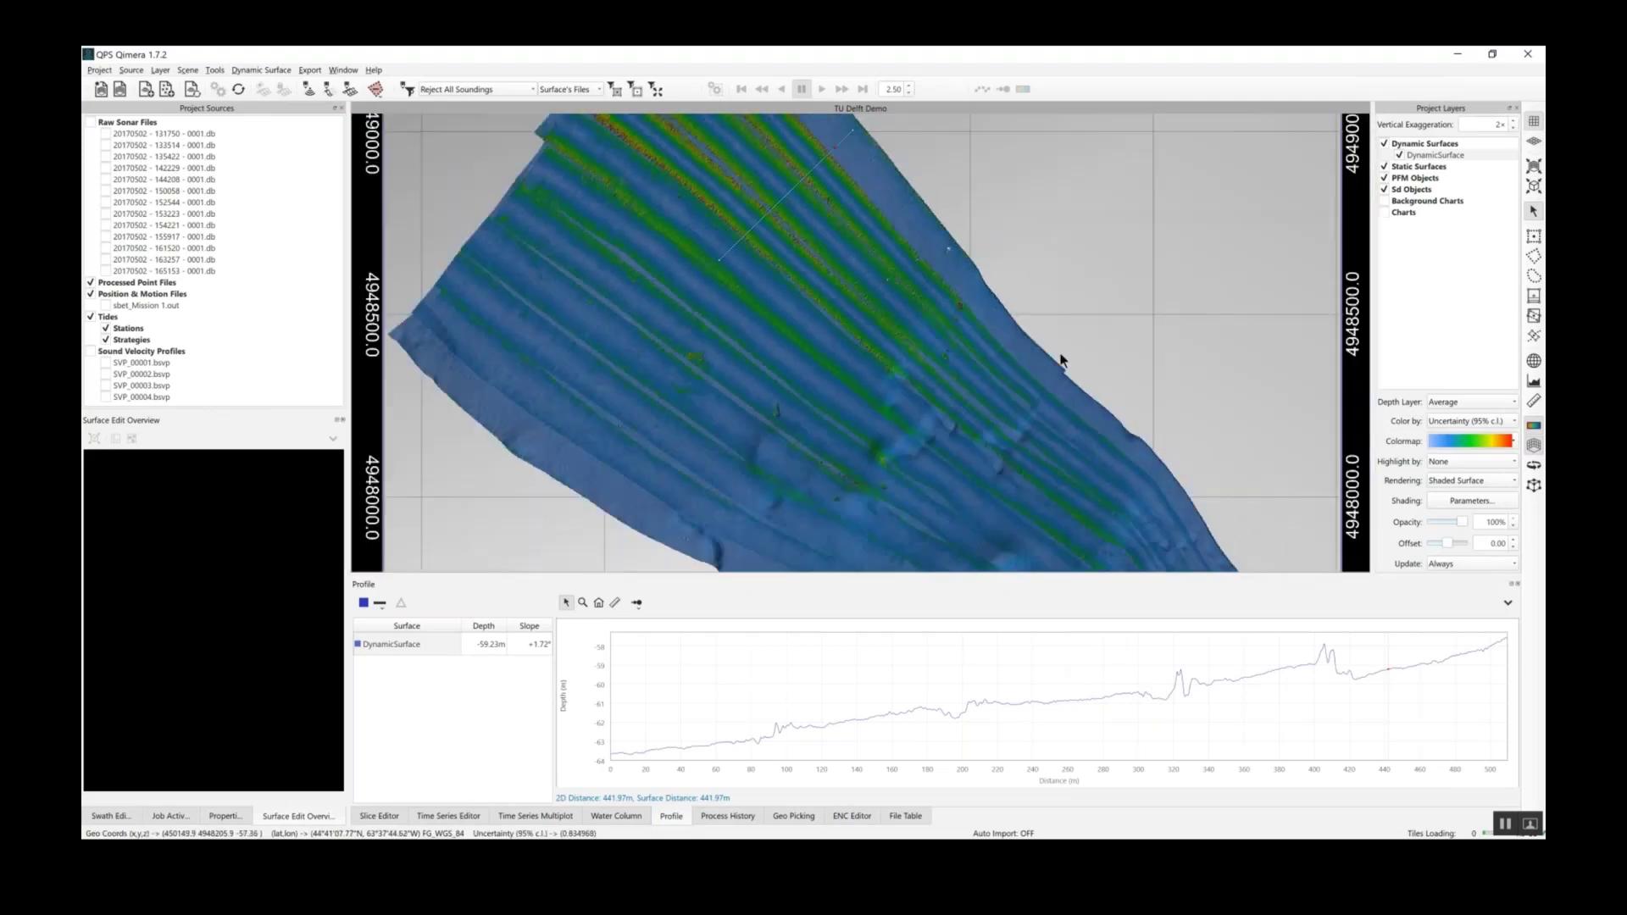
click(1534, 236)
drag(434, 262, 839, 106)
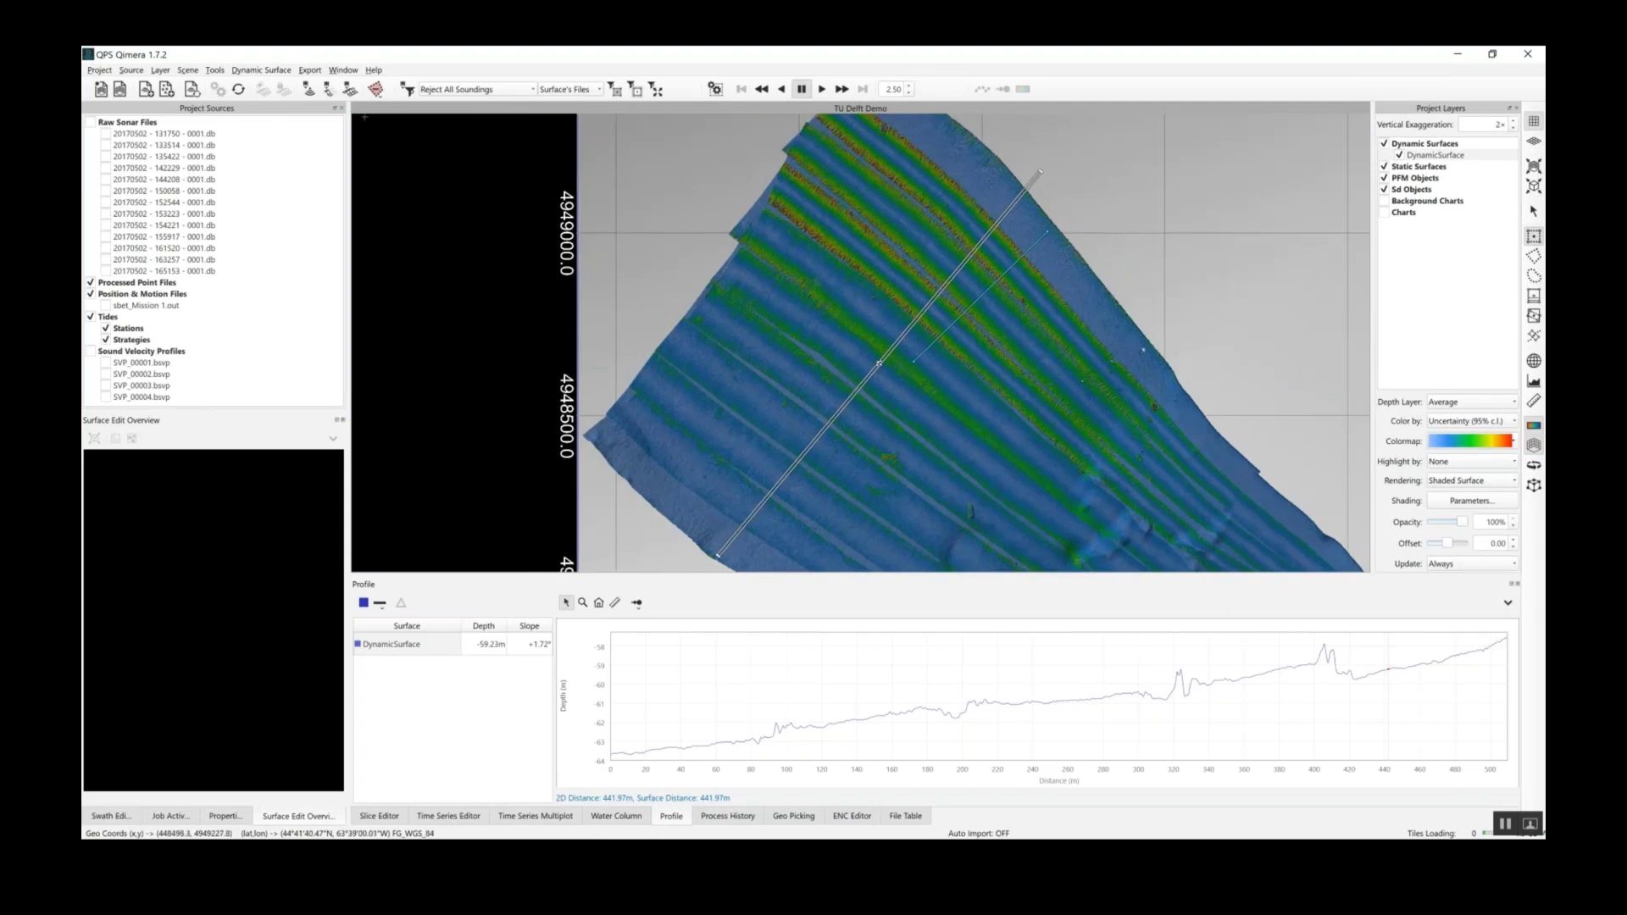
click(328, 90)
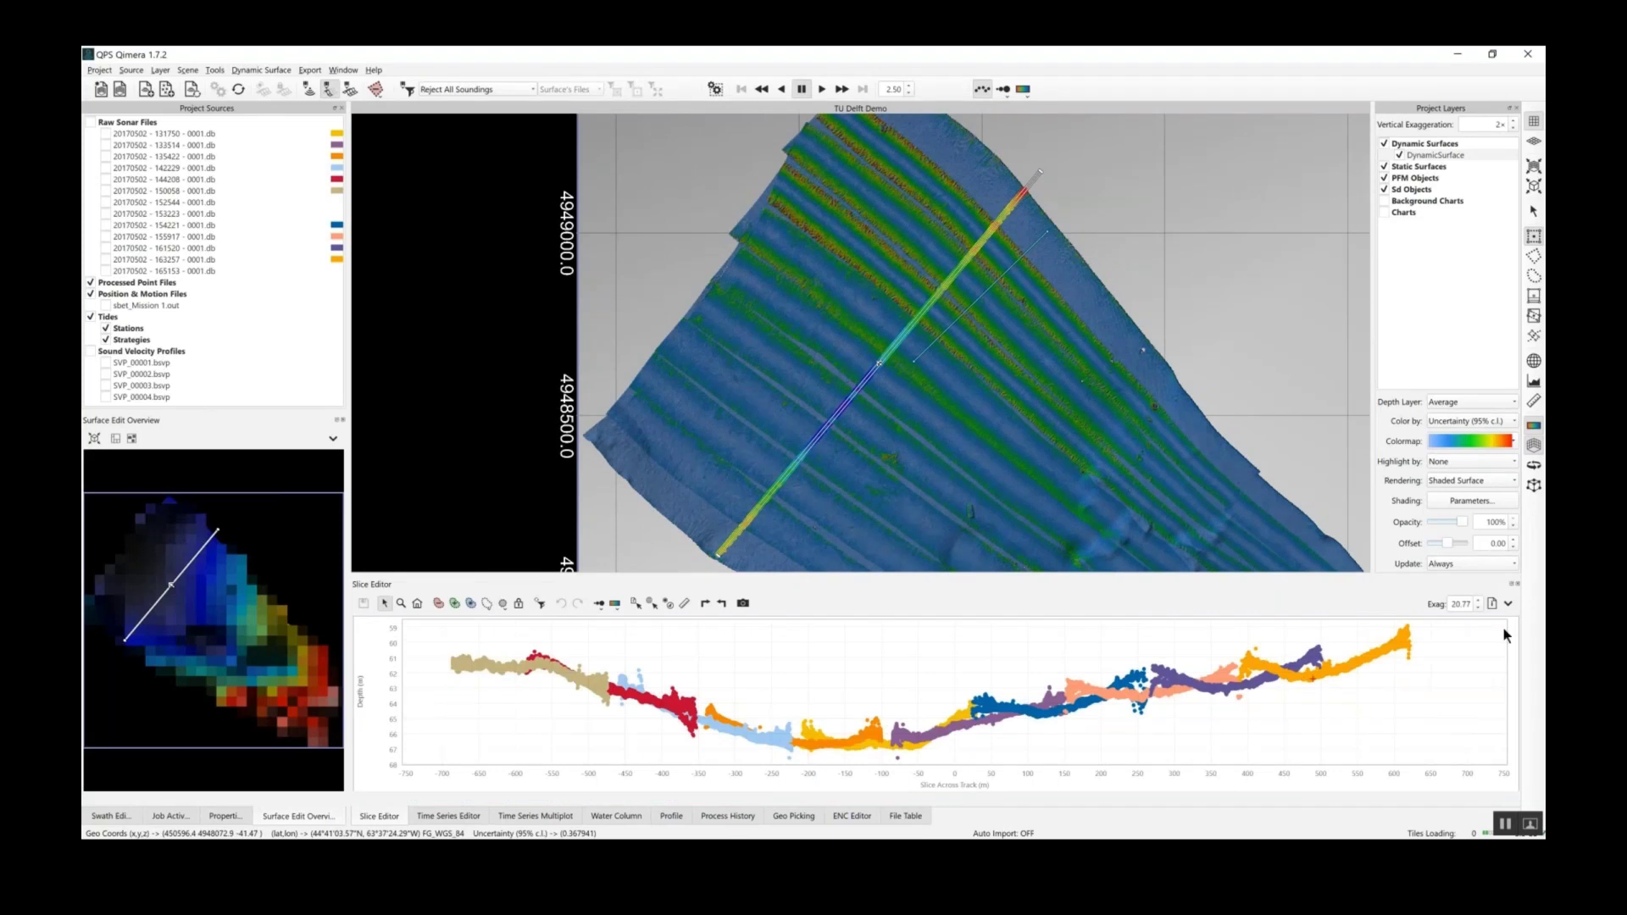
Step: Save the slice plot as a PNG image named before in the project's Export folder
click(1509, 604)
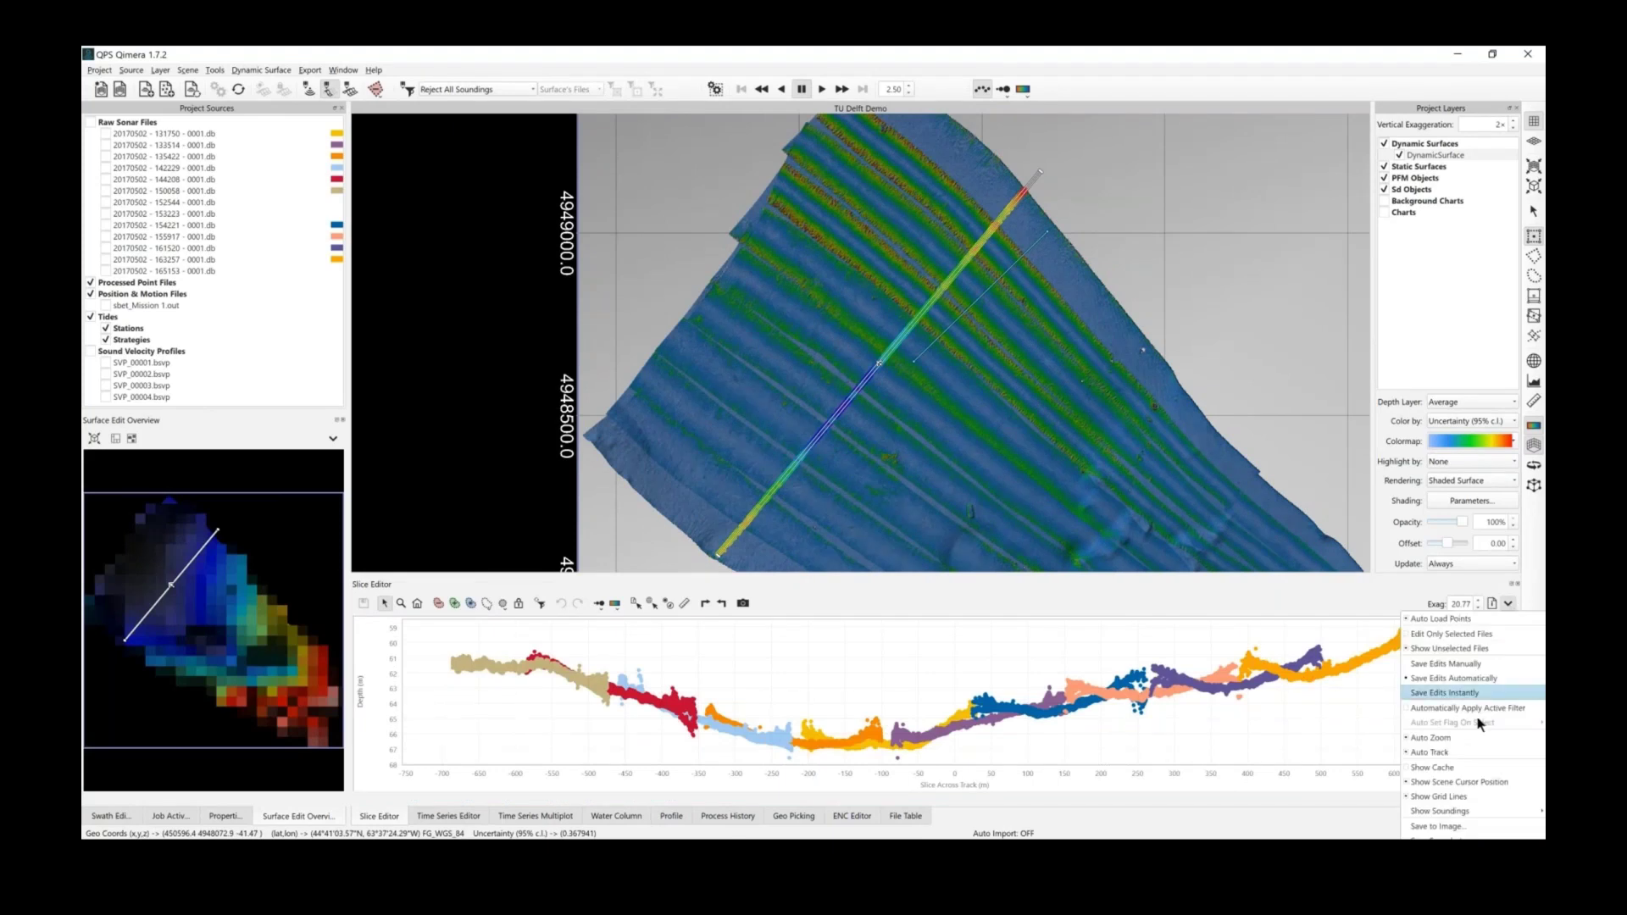
click(1471, 830)
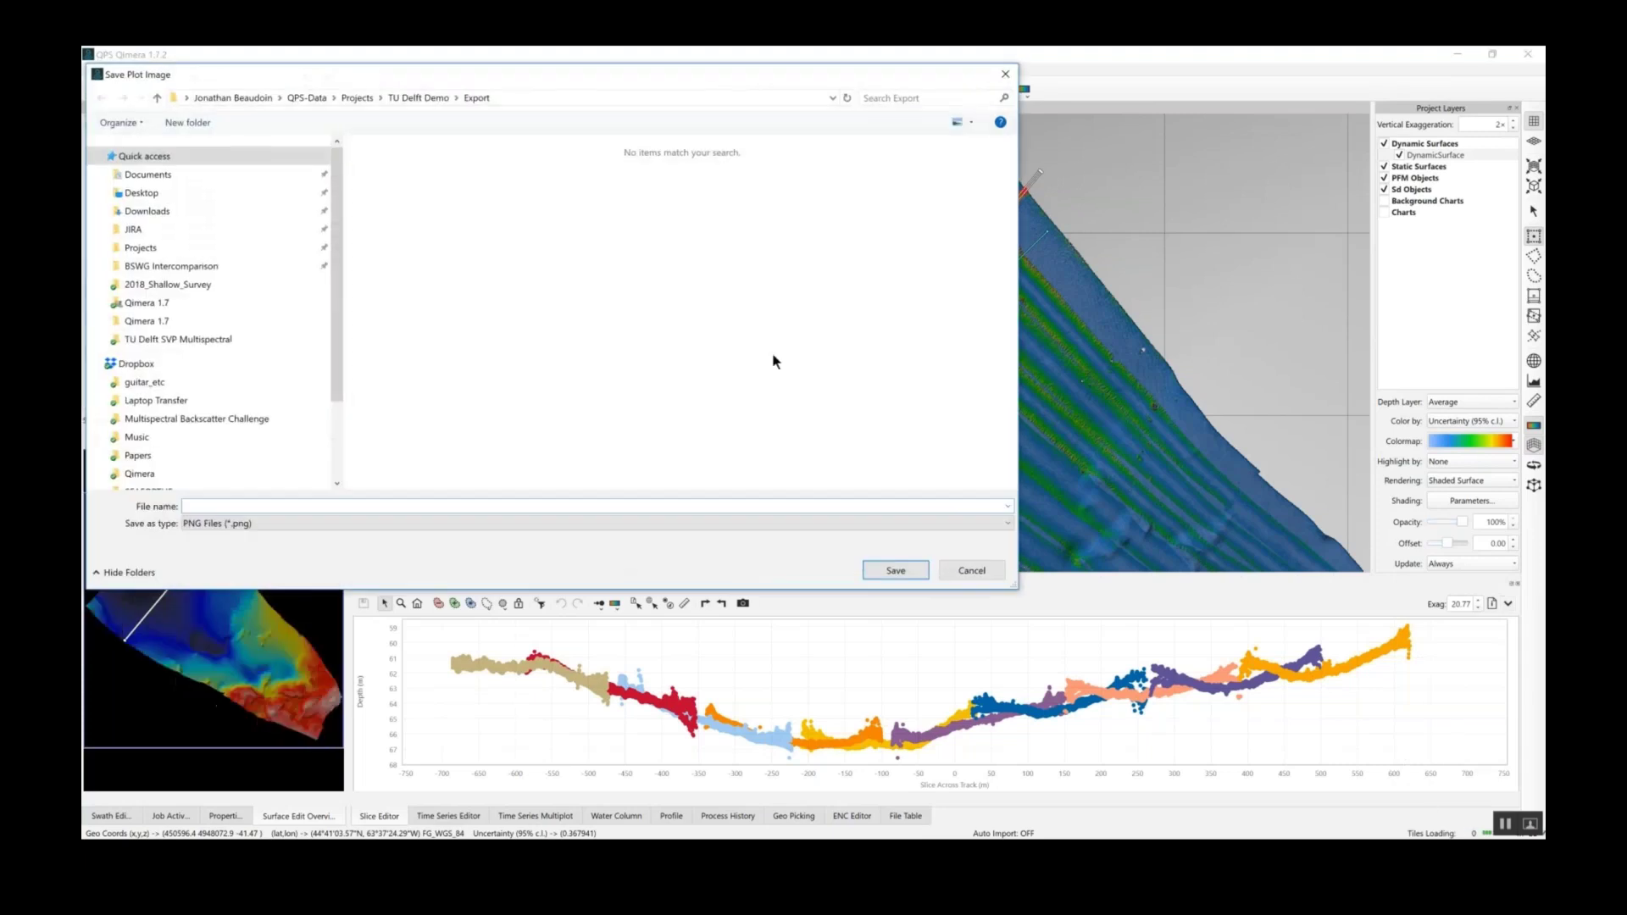
text(before)
key(Return)
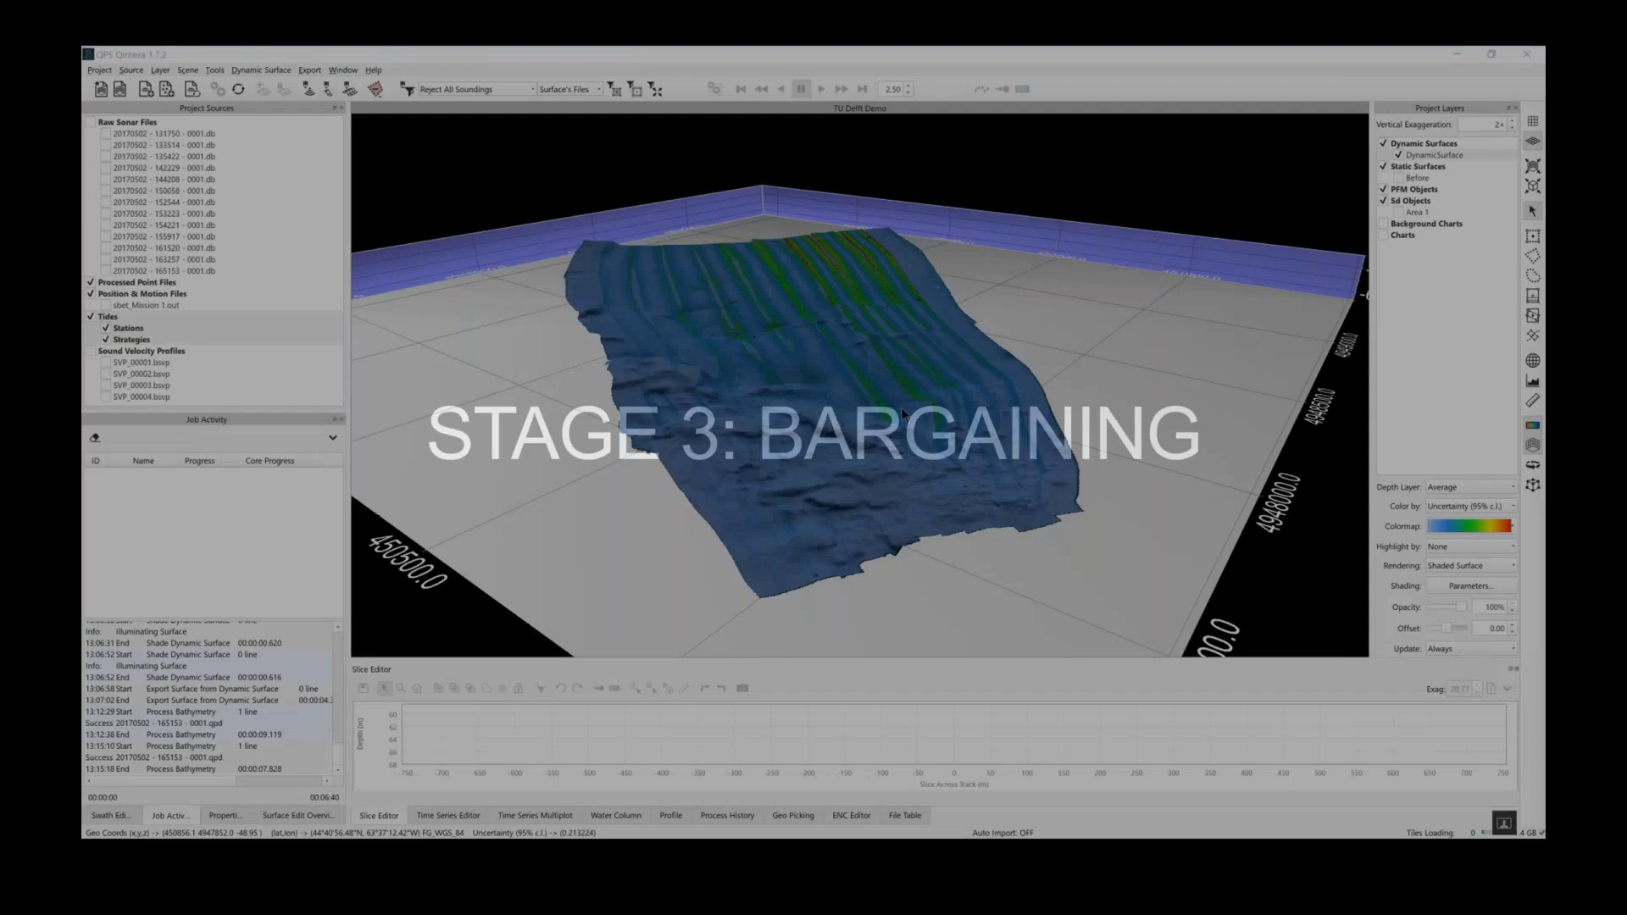
Step: In the SVP Editor, reject the erroneous low sound speed spike at the deep end of the SVP_00004 profile
scroll(837, 298, up, 5)
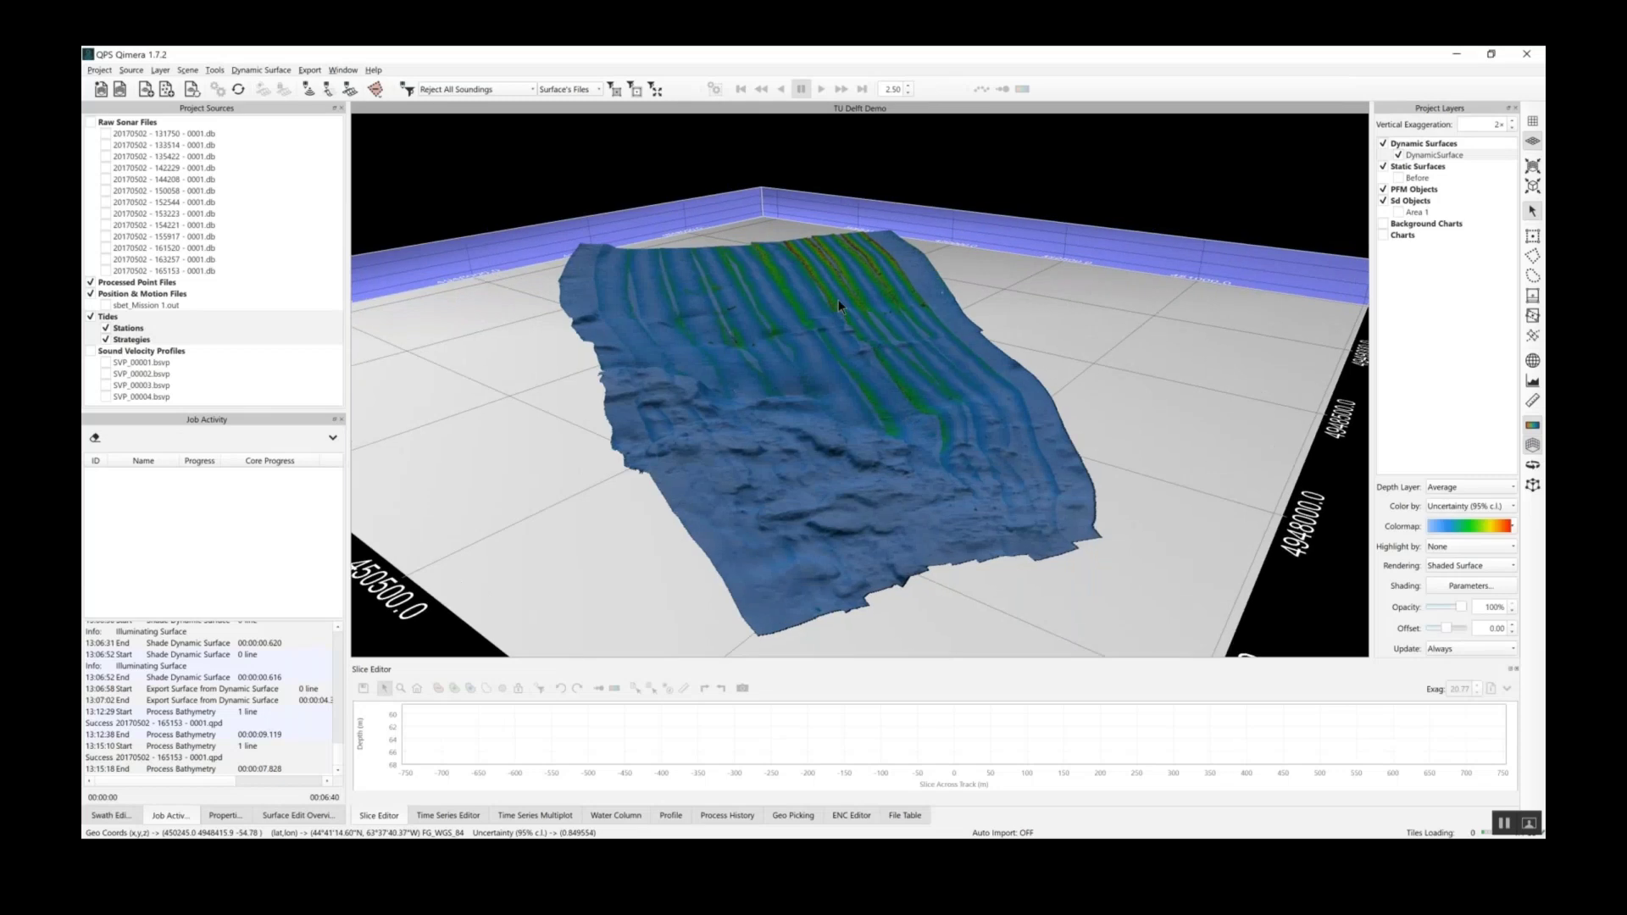
scroll(861, 302, up, 5)
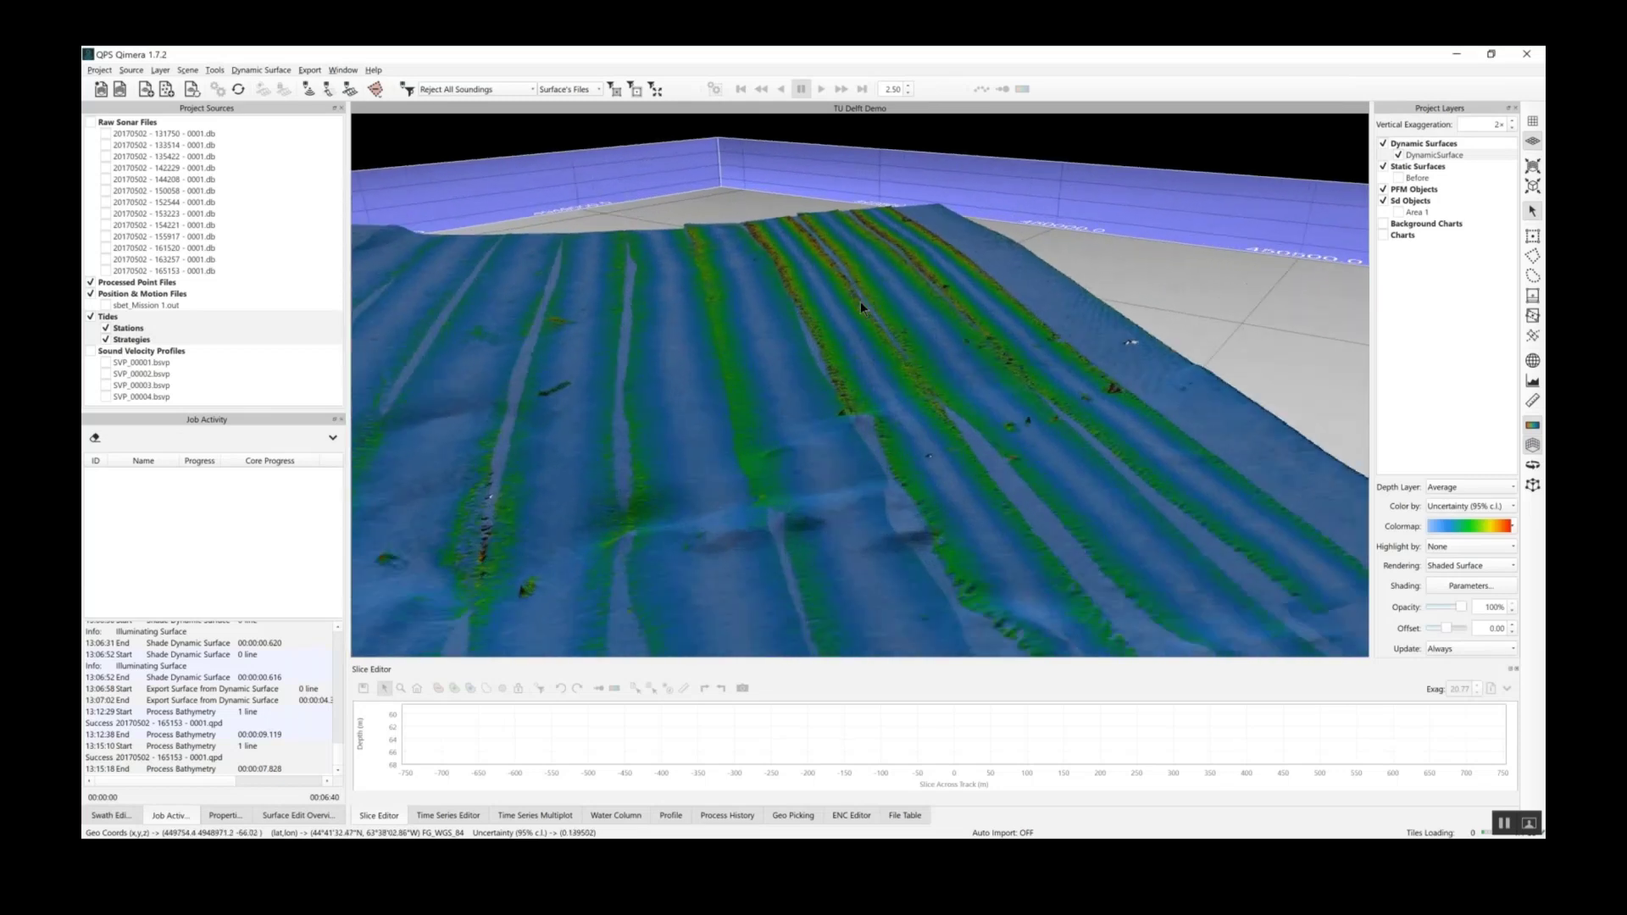
scroll(861, 307, up, 2)
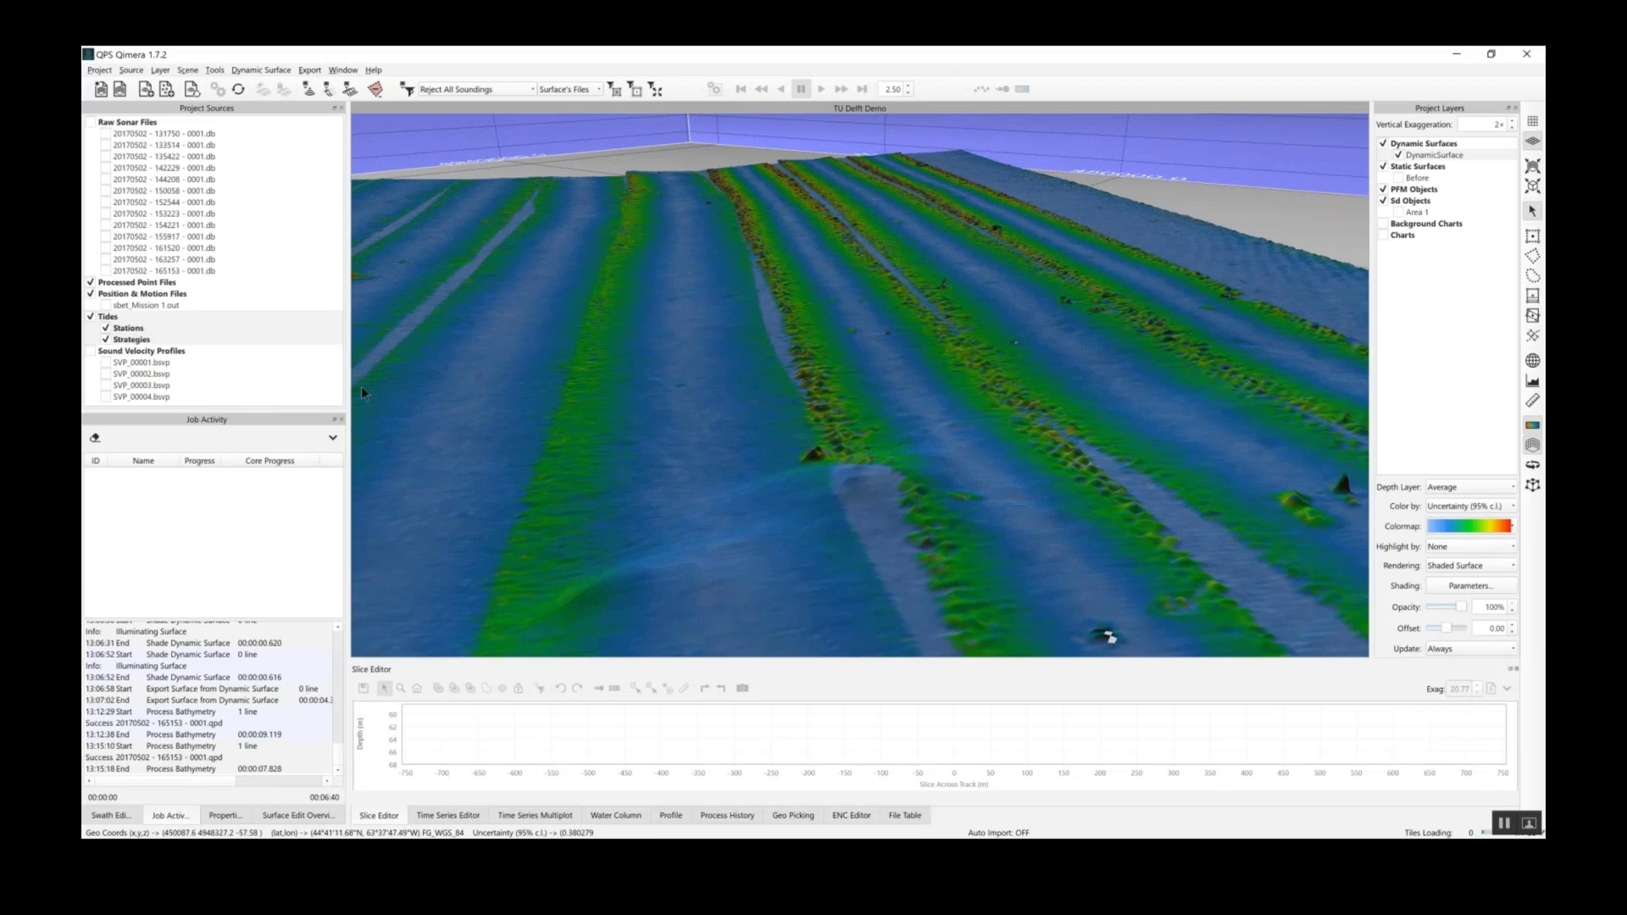
double_click(132, 363)
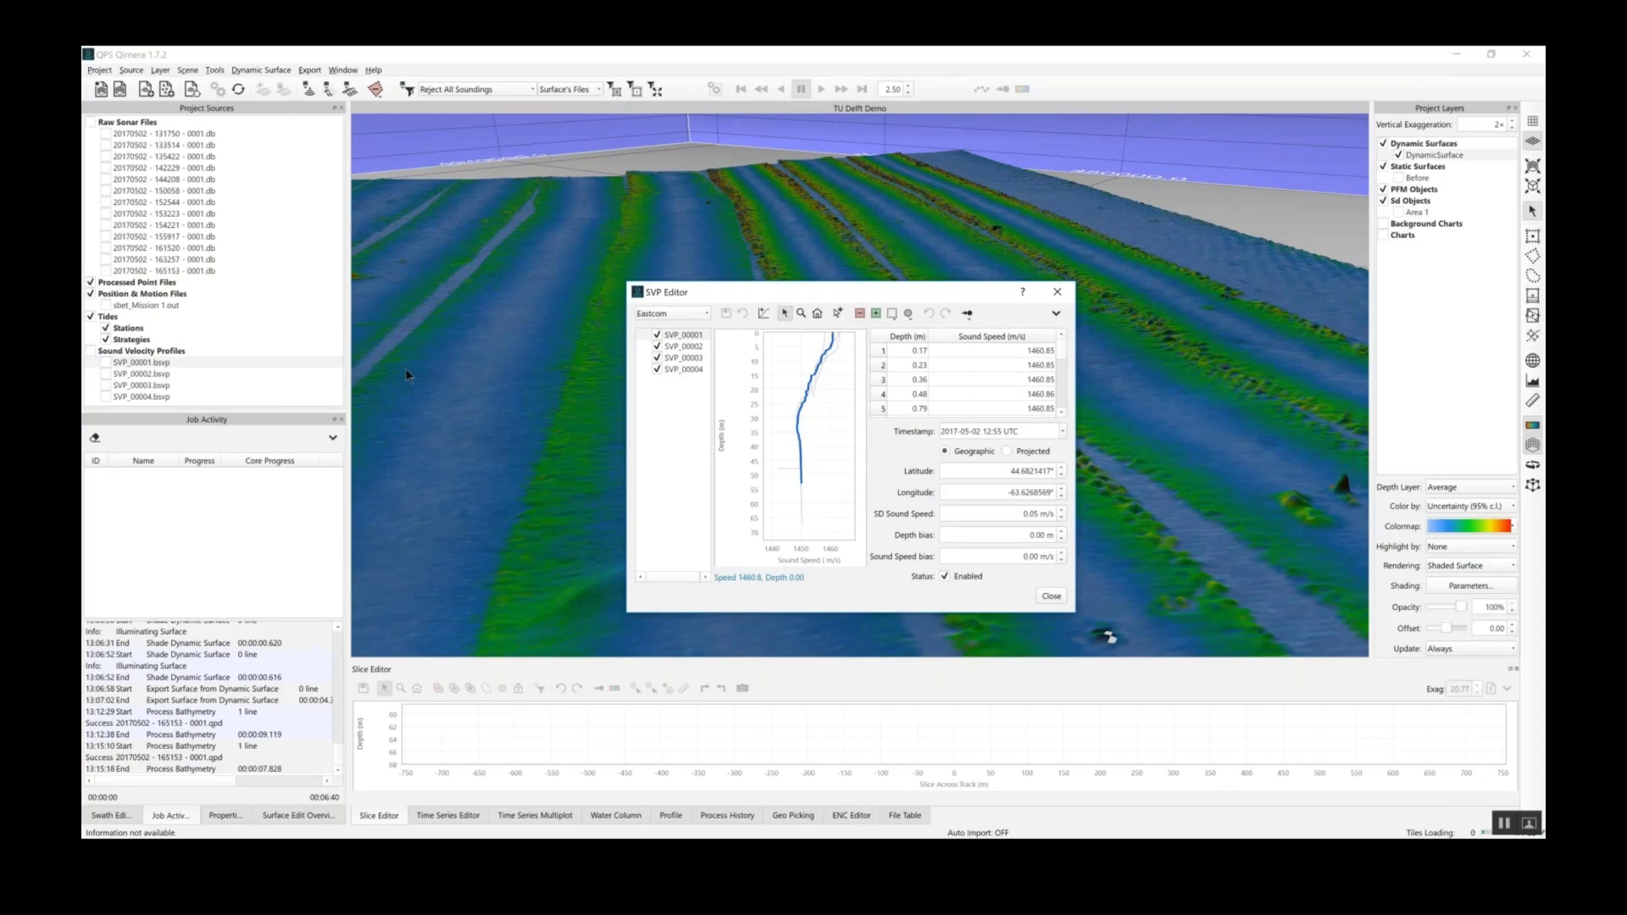
drag(608, 280, 378, 162)
click(433, 247)
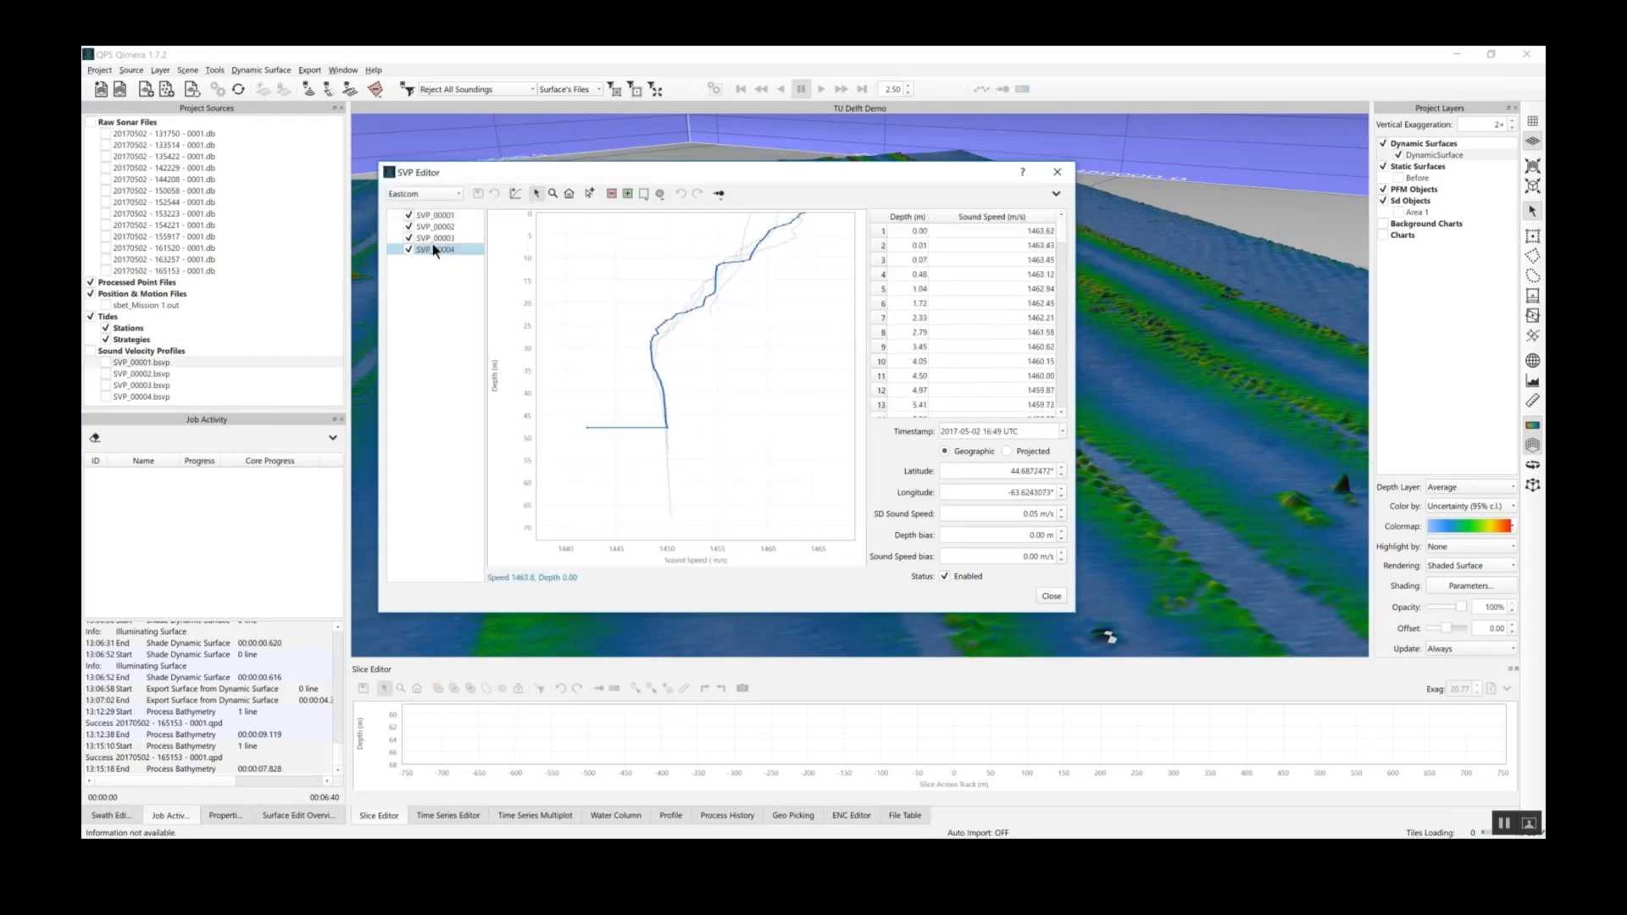
click(611, 194)
mouse_move(666, 389)
mouse_down()
mouse_move(617, 405)
mouse_move(572, 466)
mouse_up()
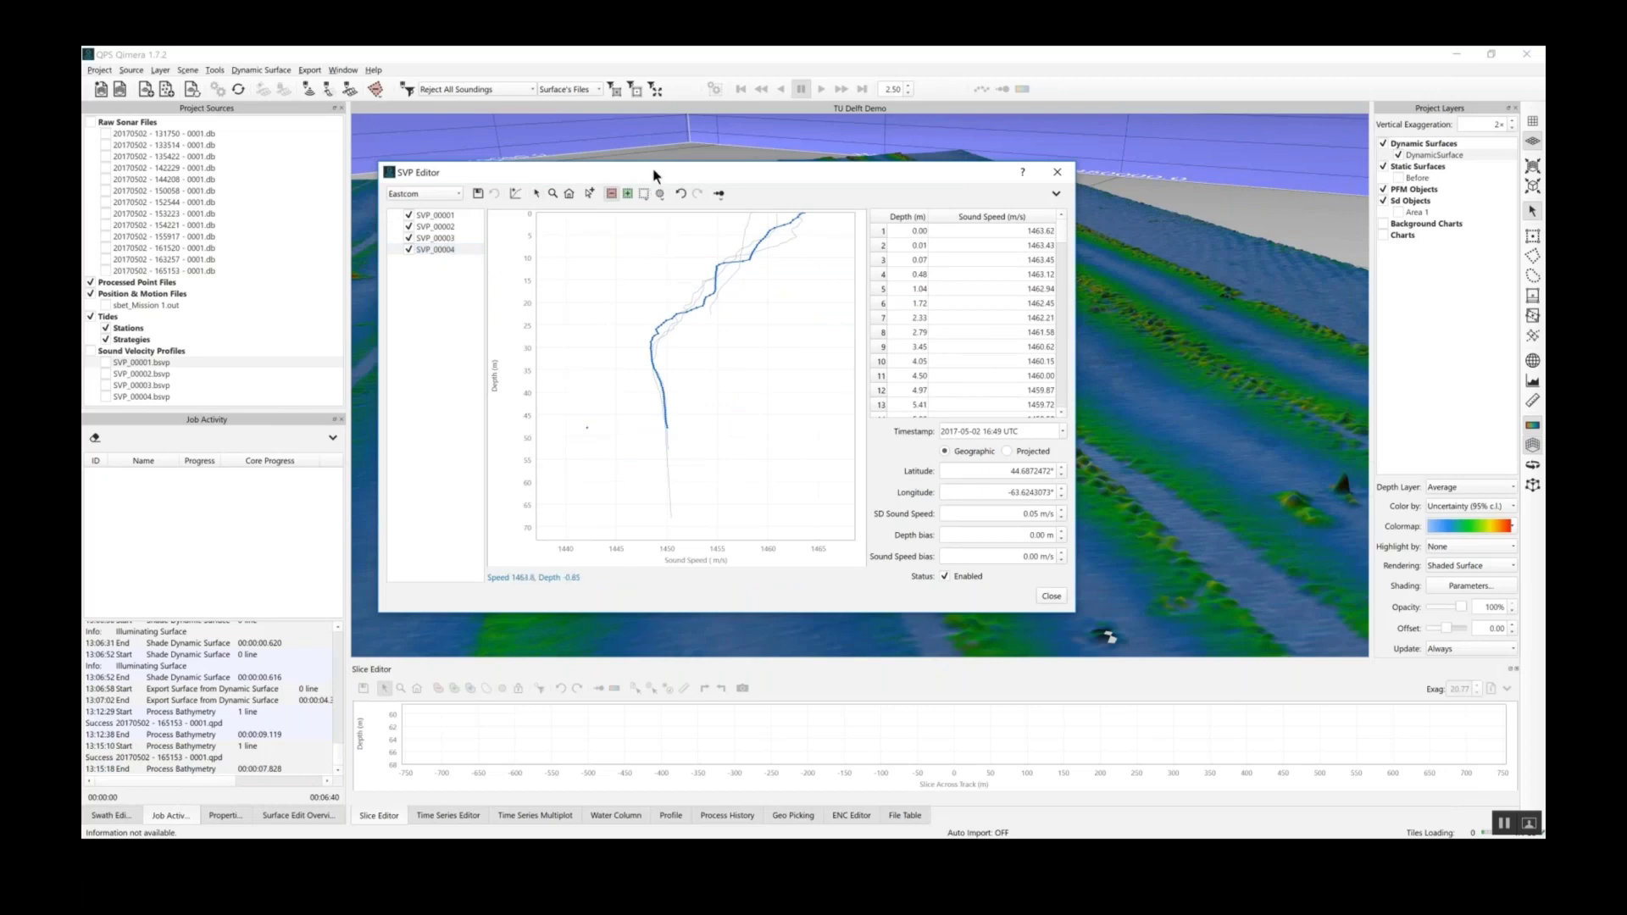
Step: Save the edited SVP_00004 profile, close the SVP Editor and reprocess the affected sonar file
drag(654, 175, 850, 170)
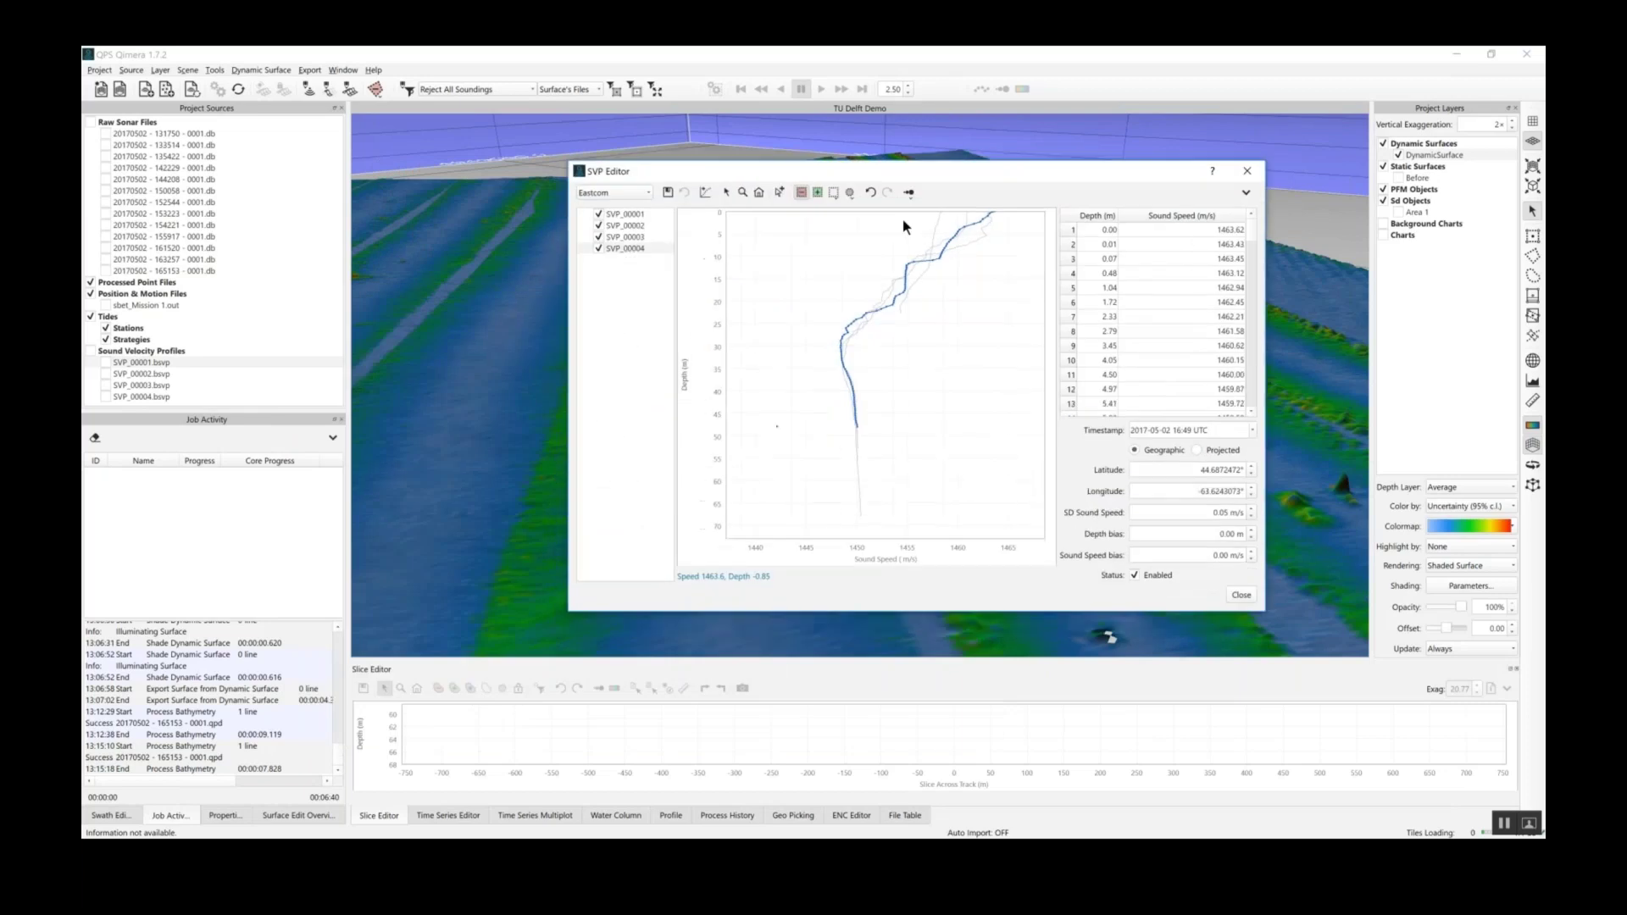
click(668, 194)
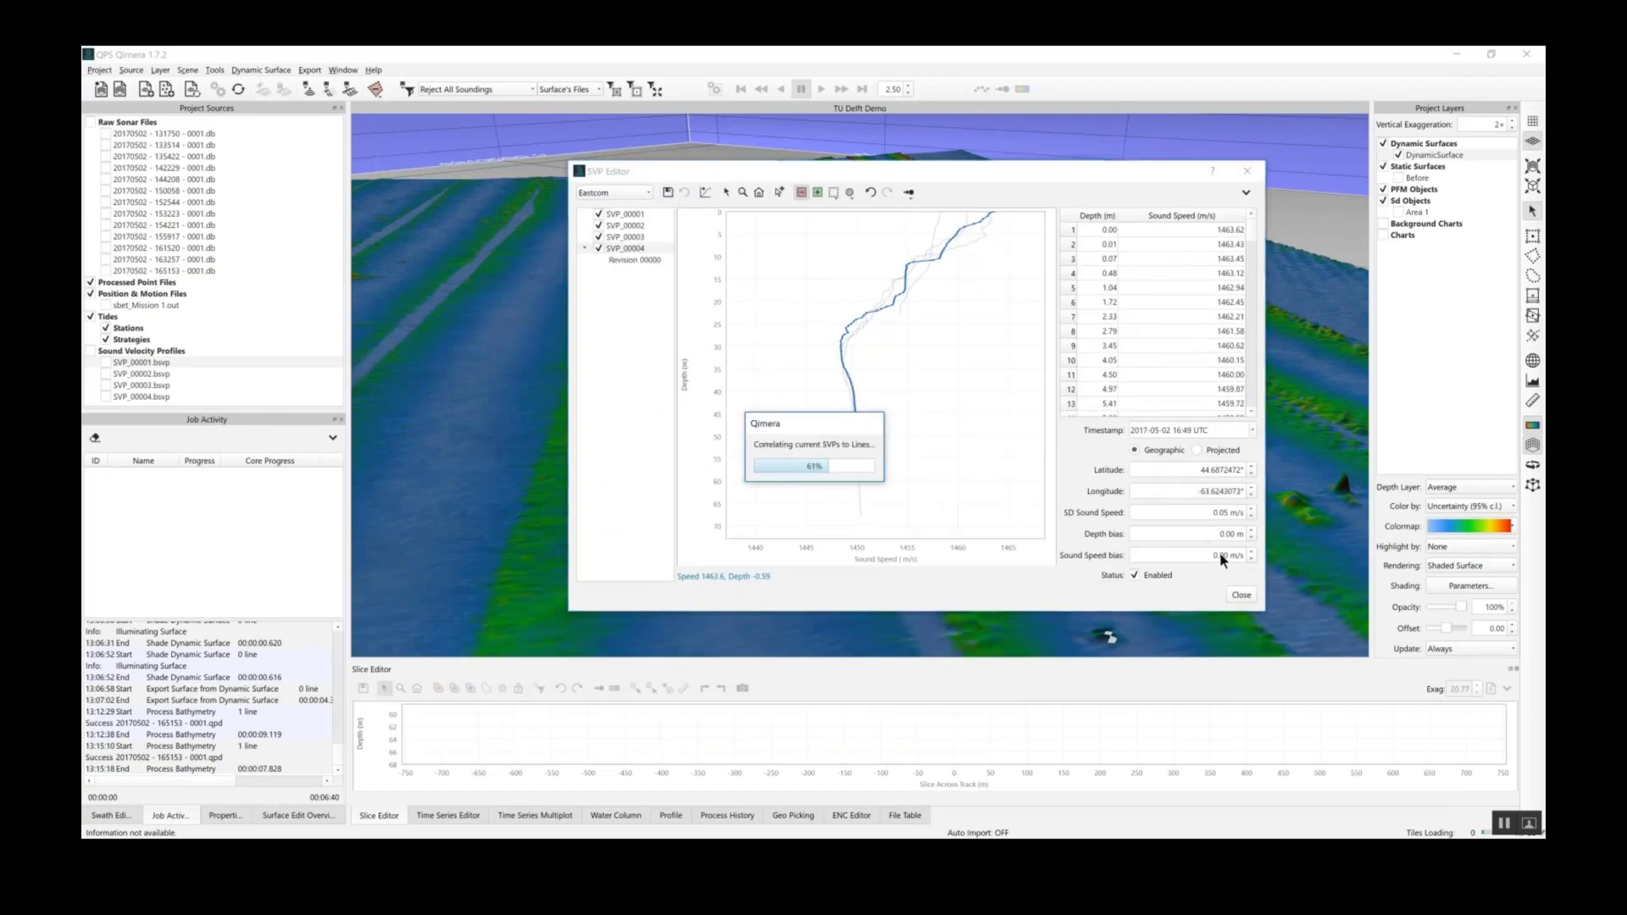
click(1240, 595)
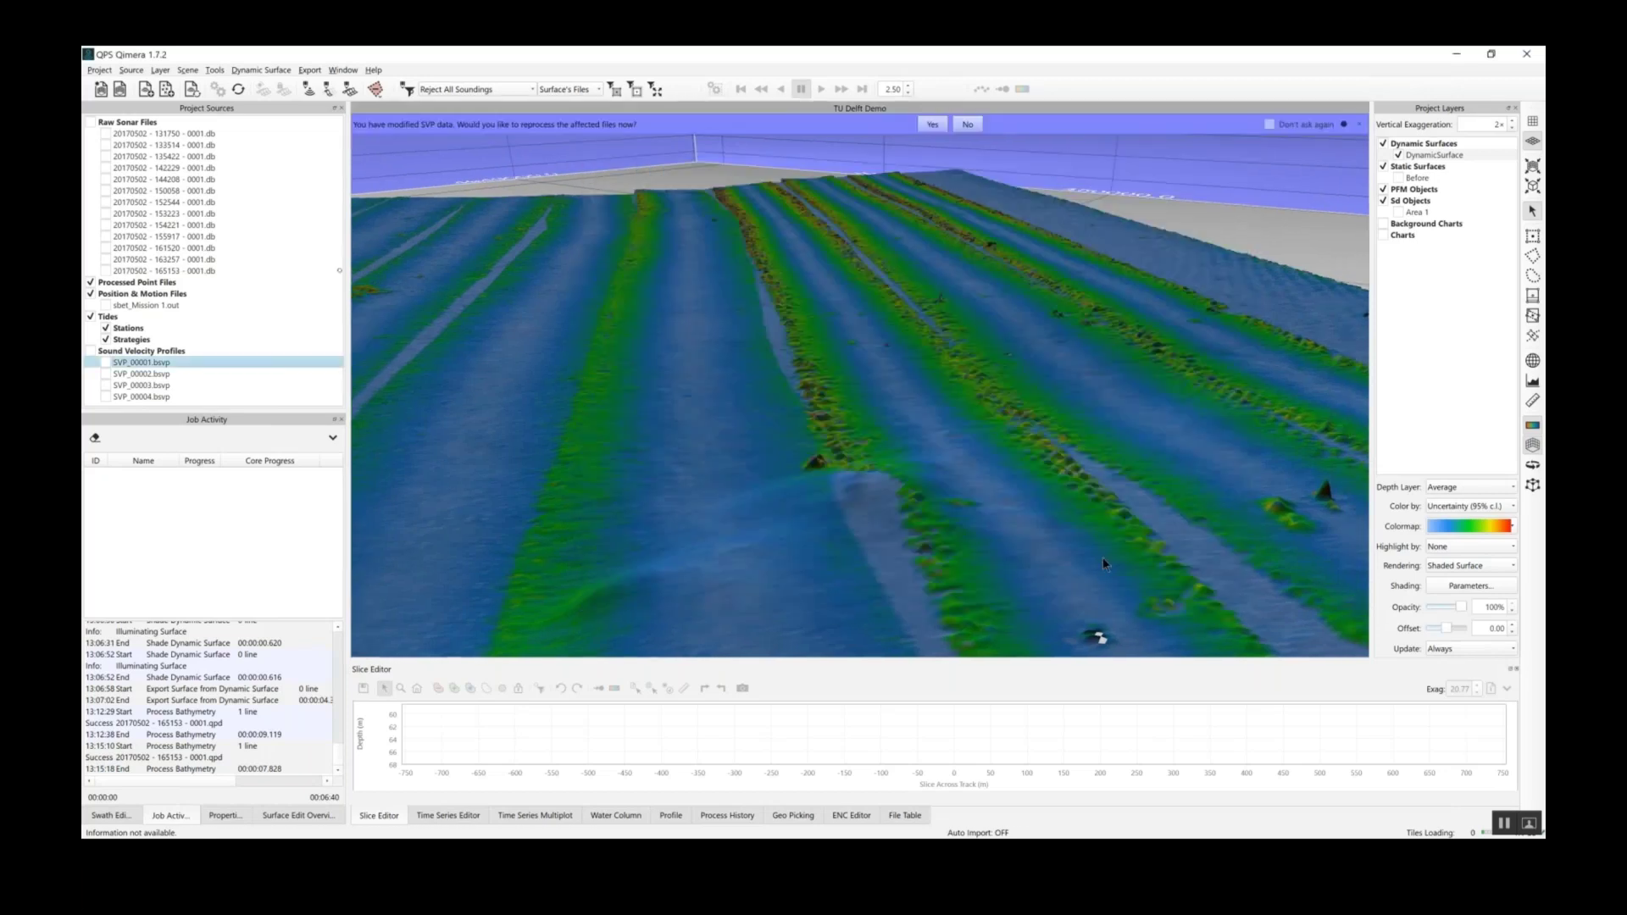
click(224, 270)
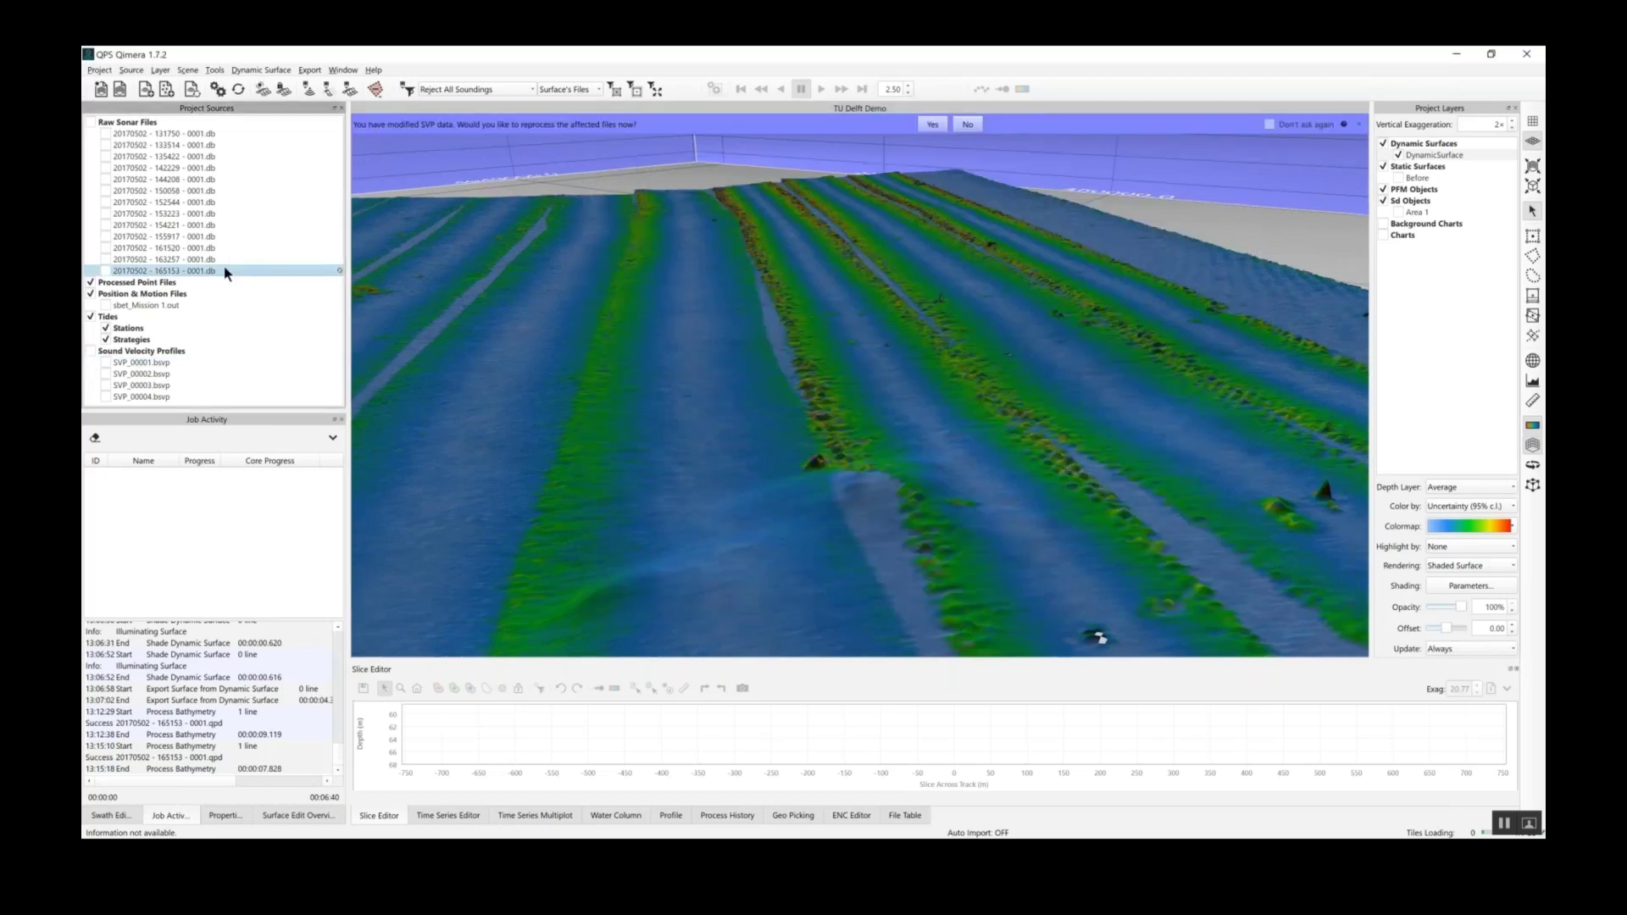
click(932, 125)
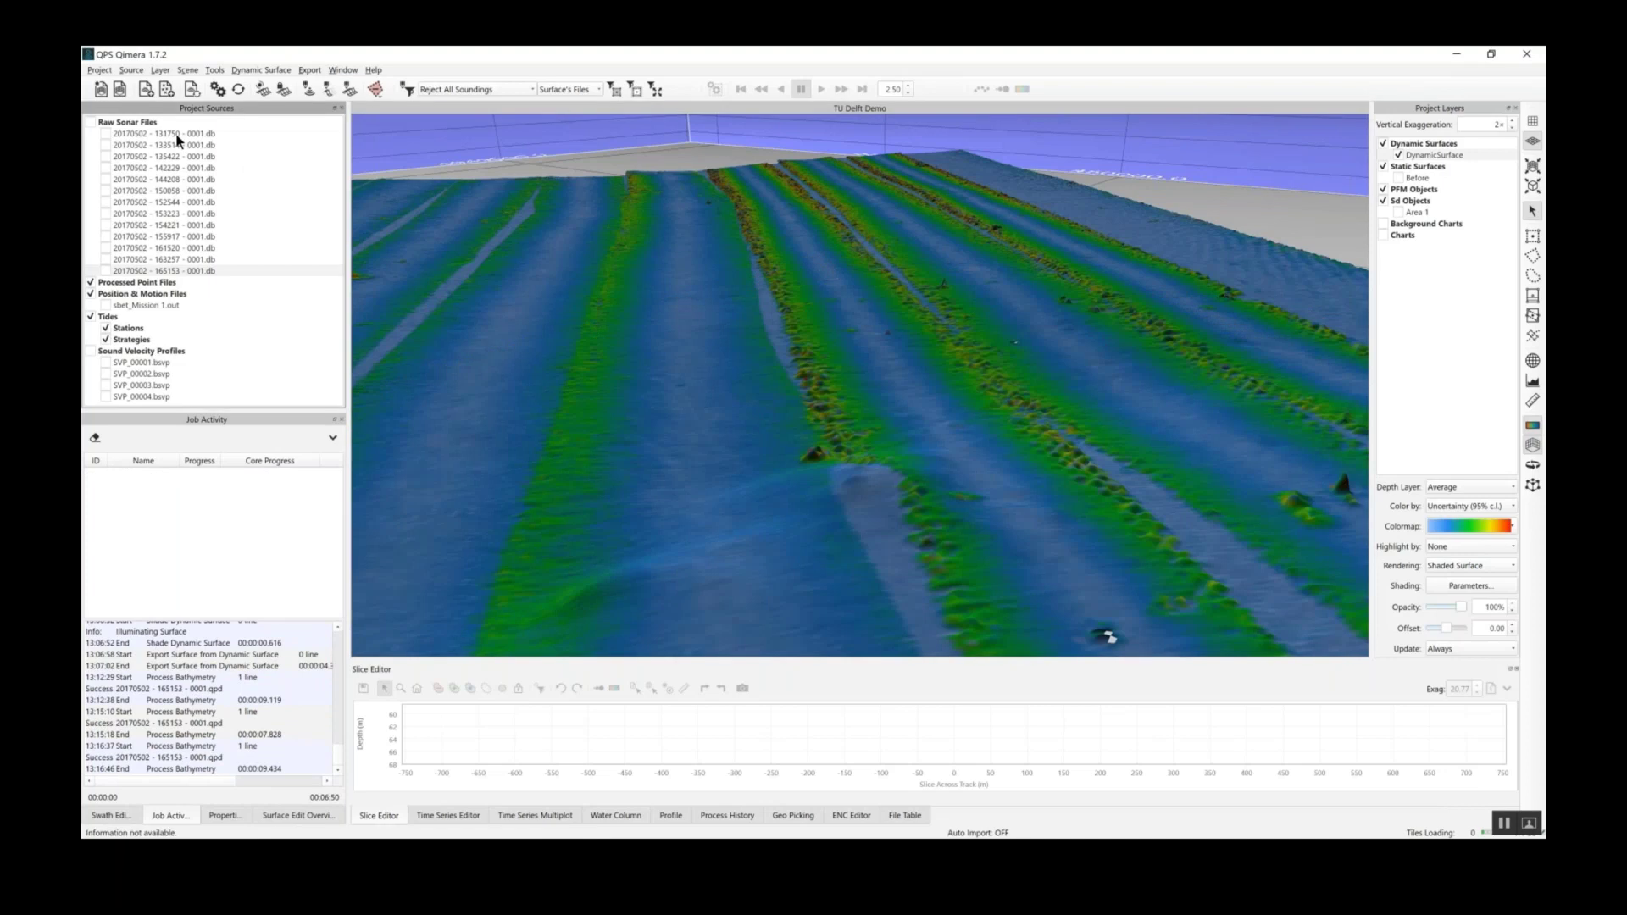
Step: Examine the sound velocity strategy options in the processing settings for all raw sonar files and close the settings without applying changes
click(149, 122)
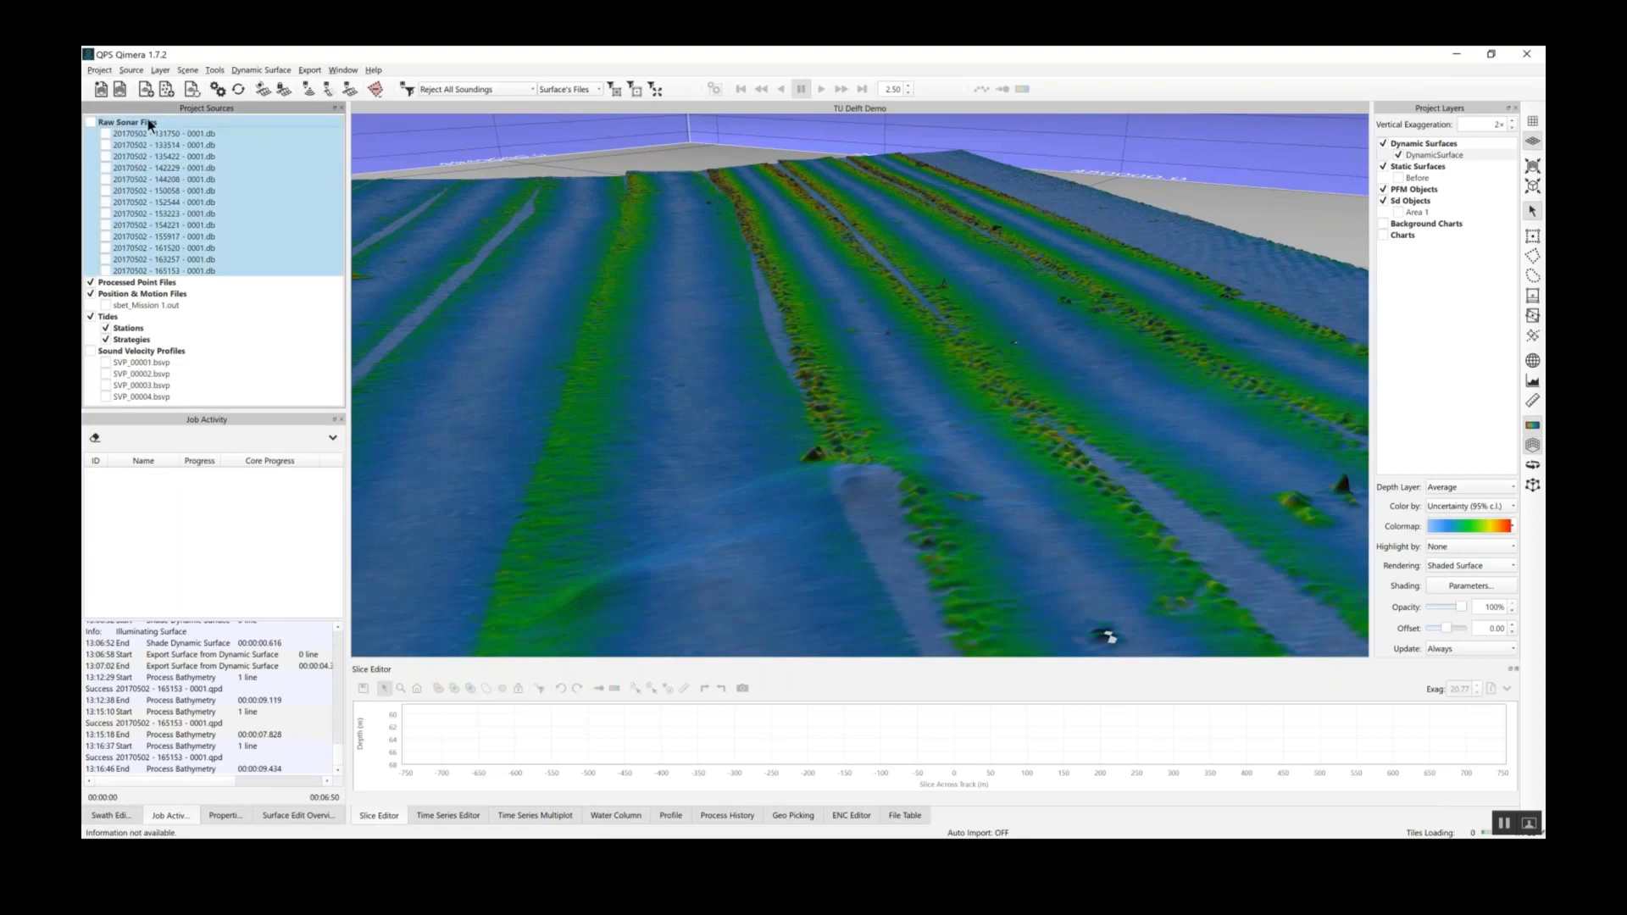
click(218, 90)
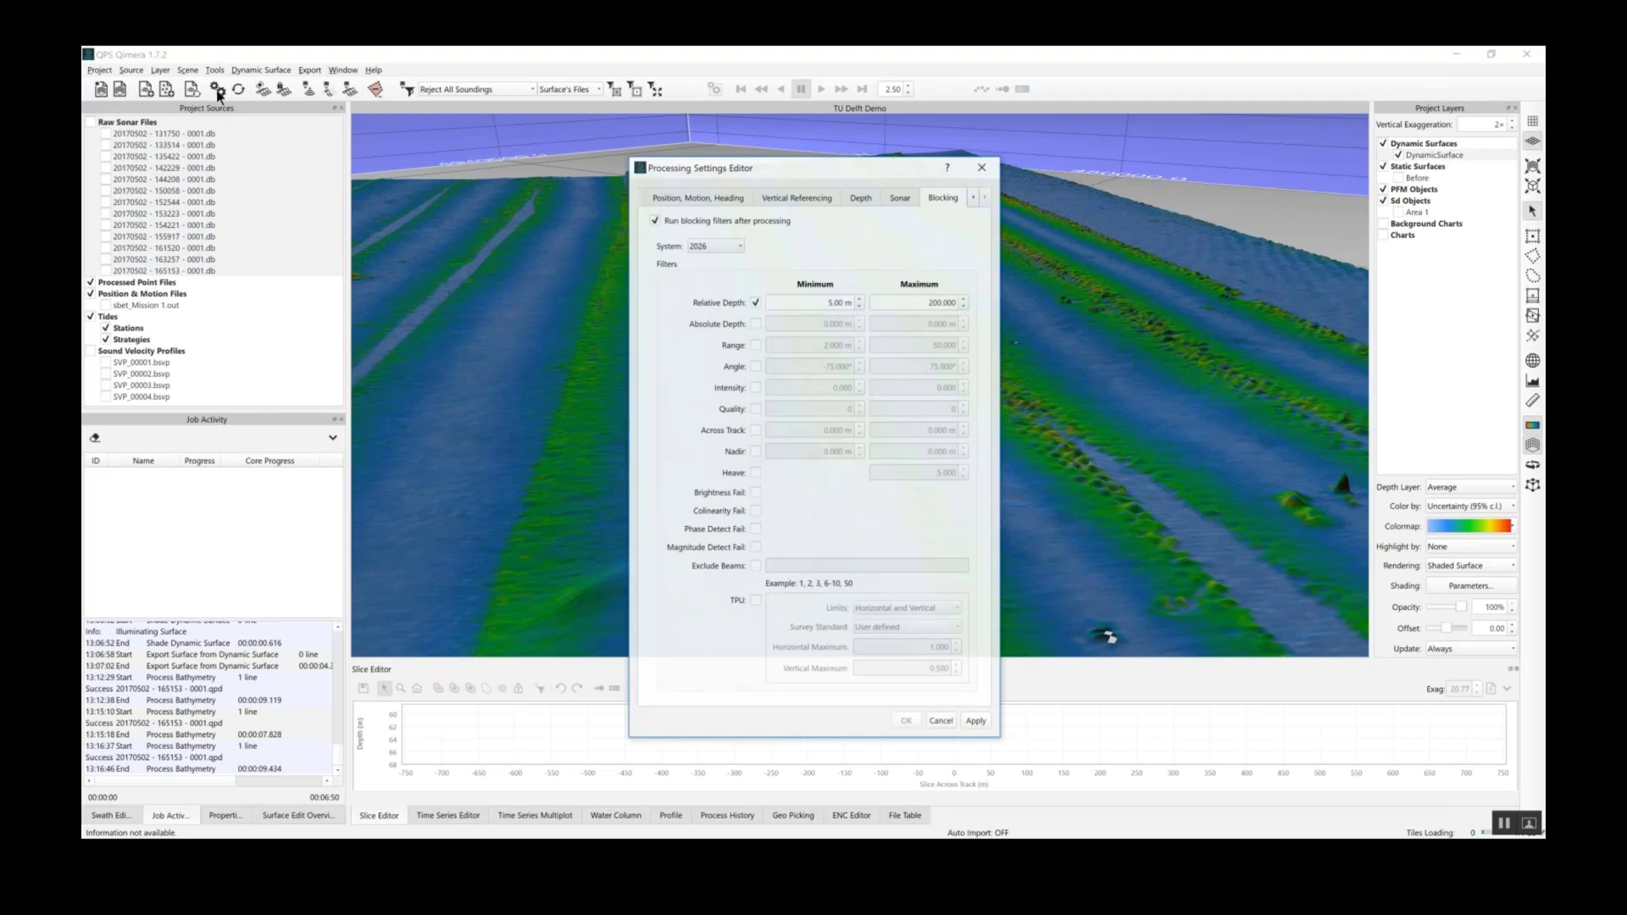
click(708, 198)
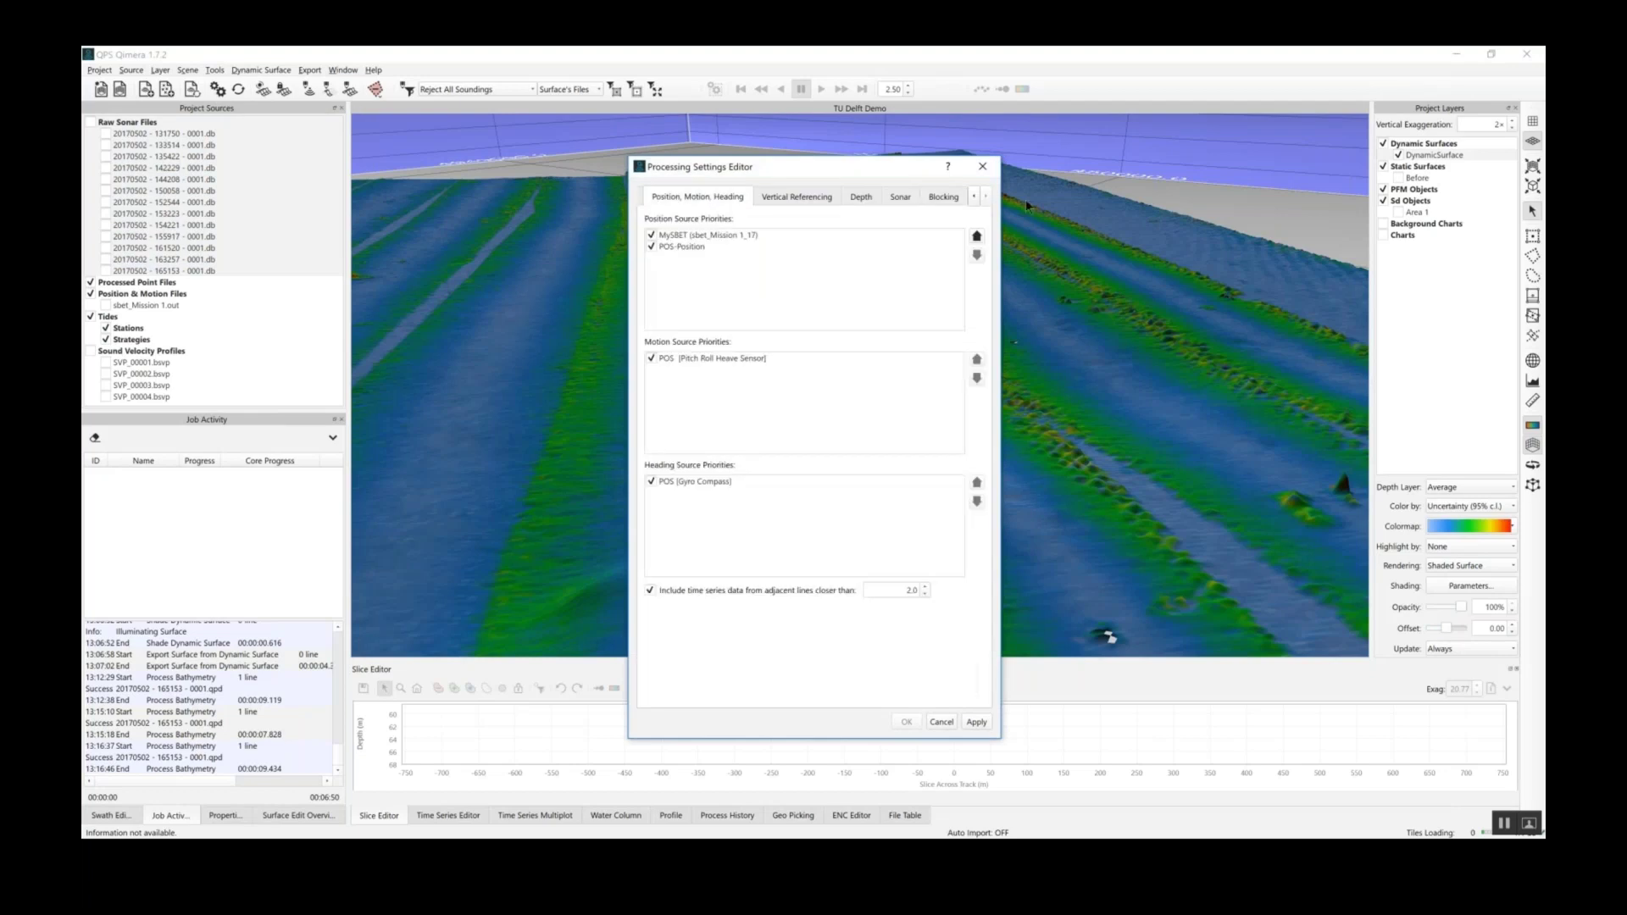
click(975, 196)
click(672, 197)
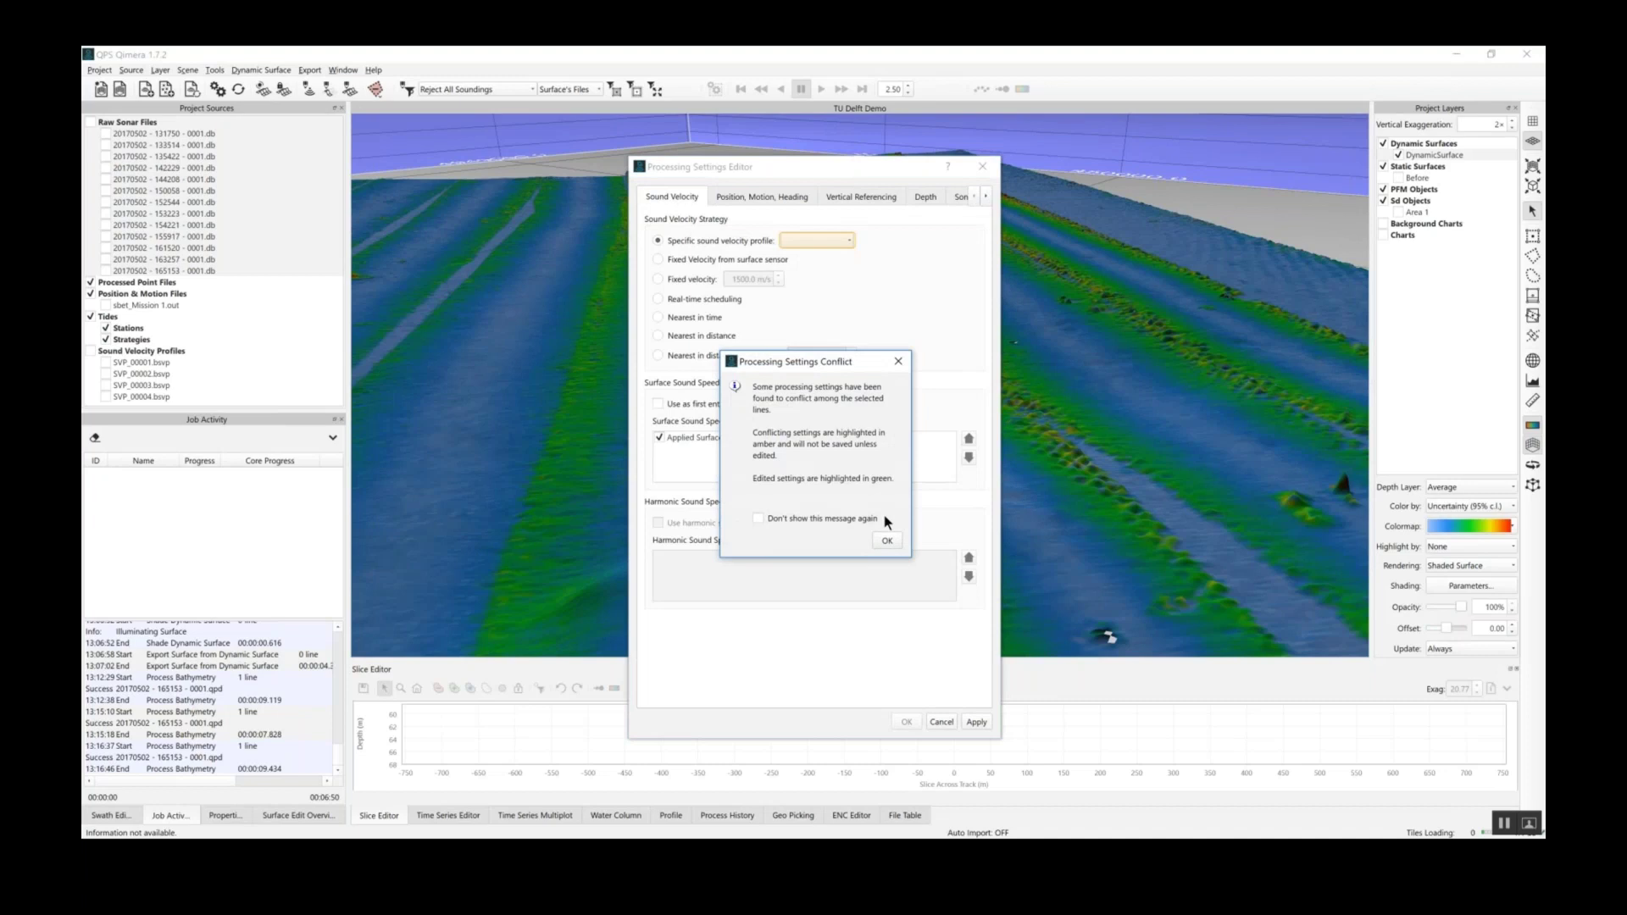
click(885, 538)
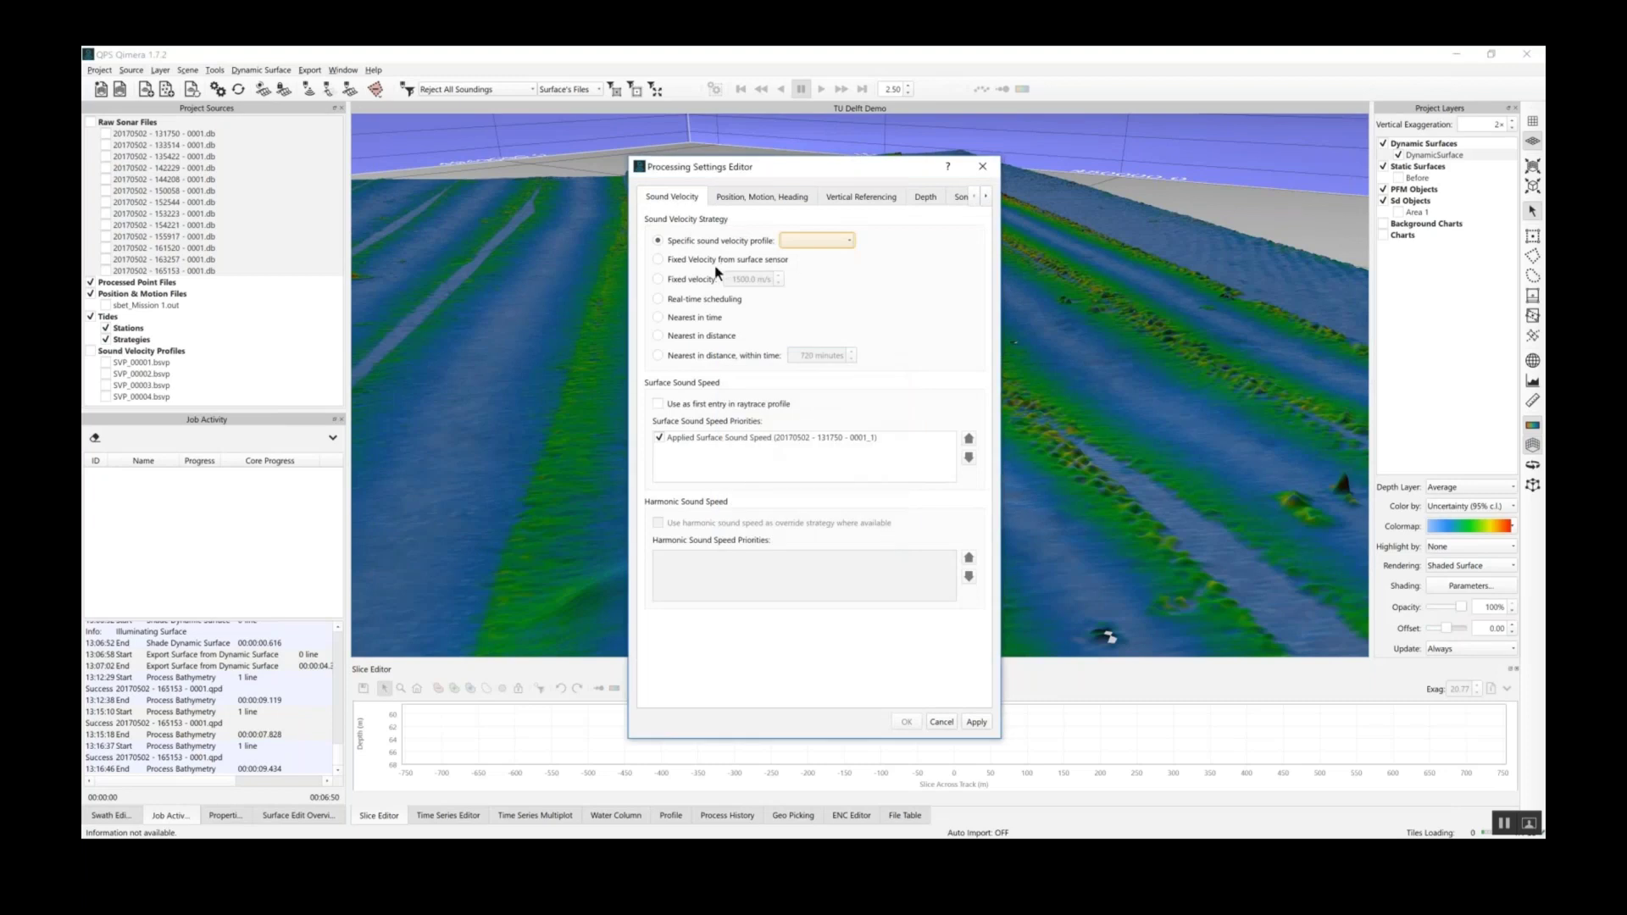
click(677, 318)
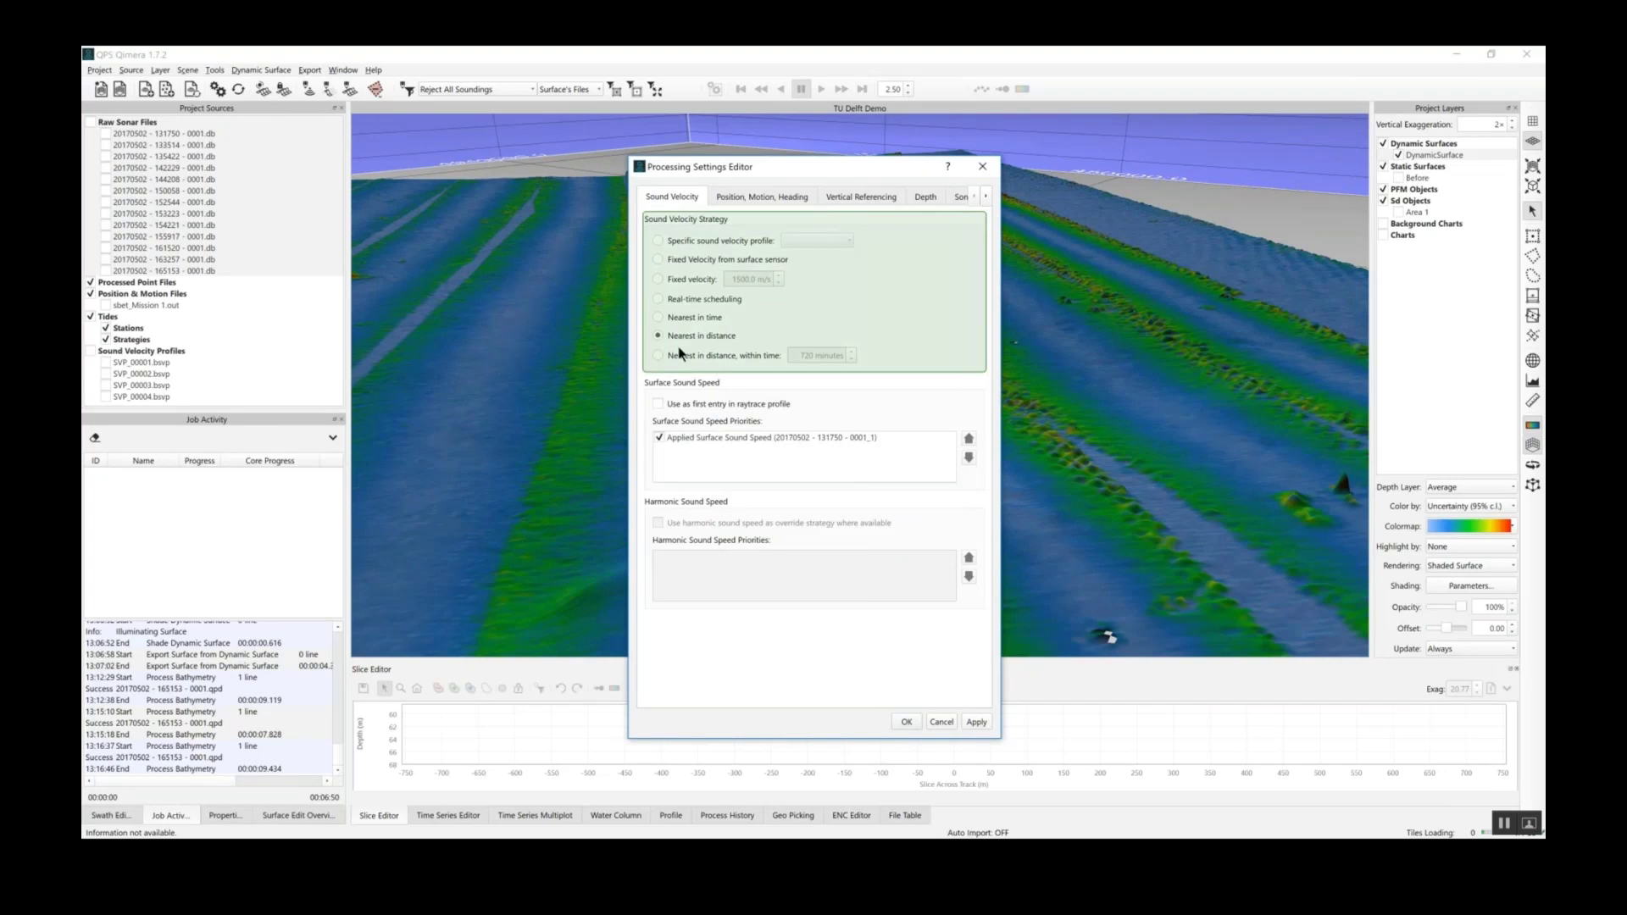
click(682, 357)
click(671, 301)
click(942, 723)
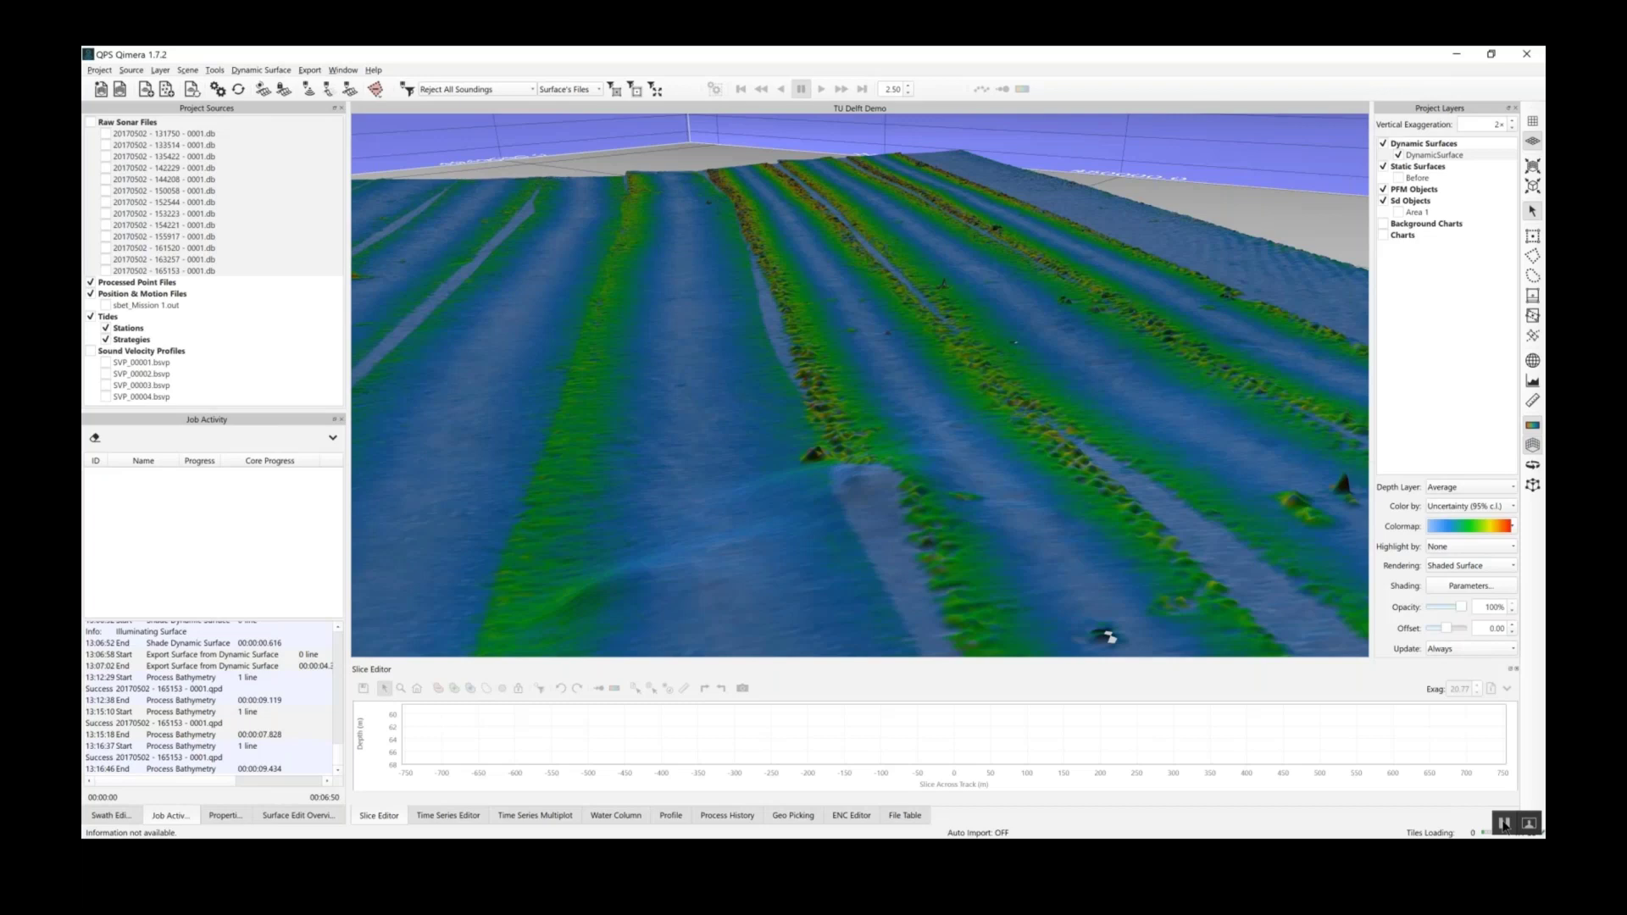
mouse_move(1505, 824)
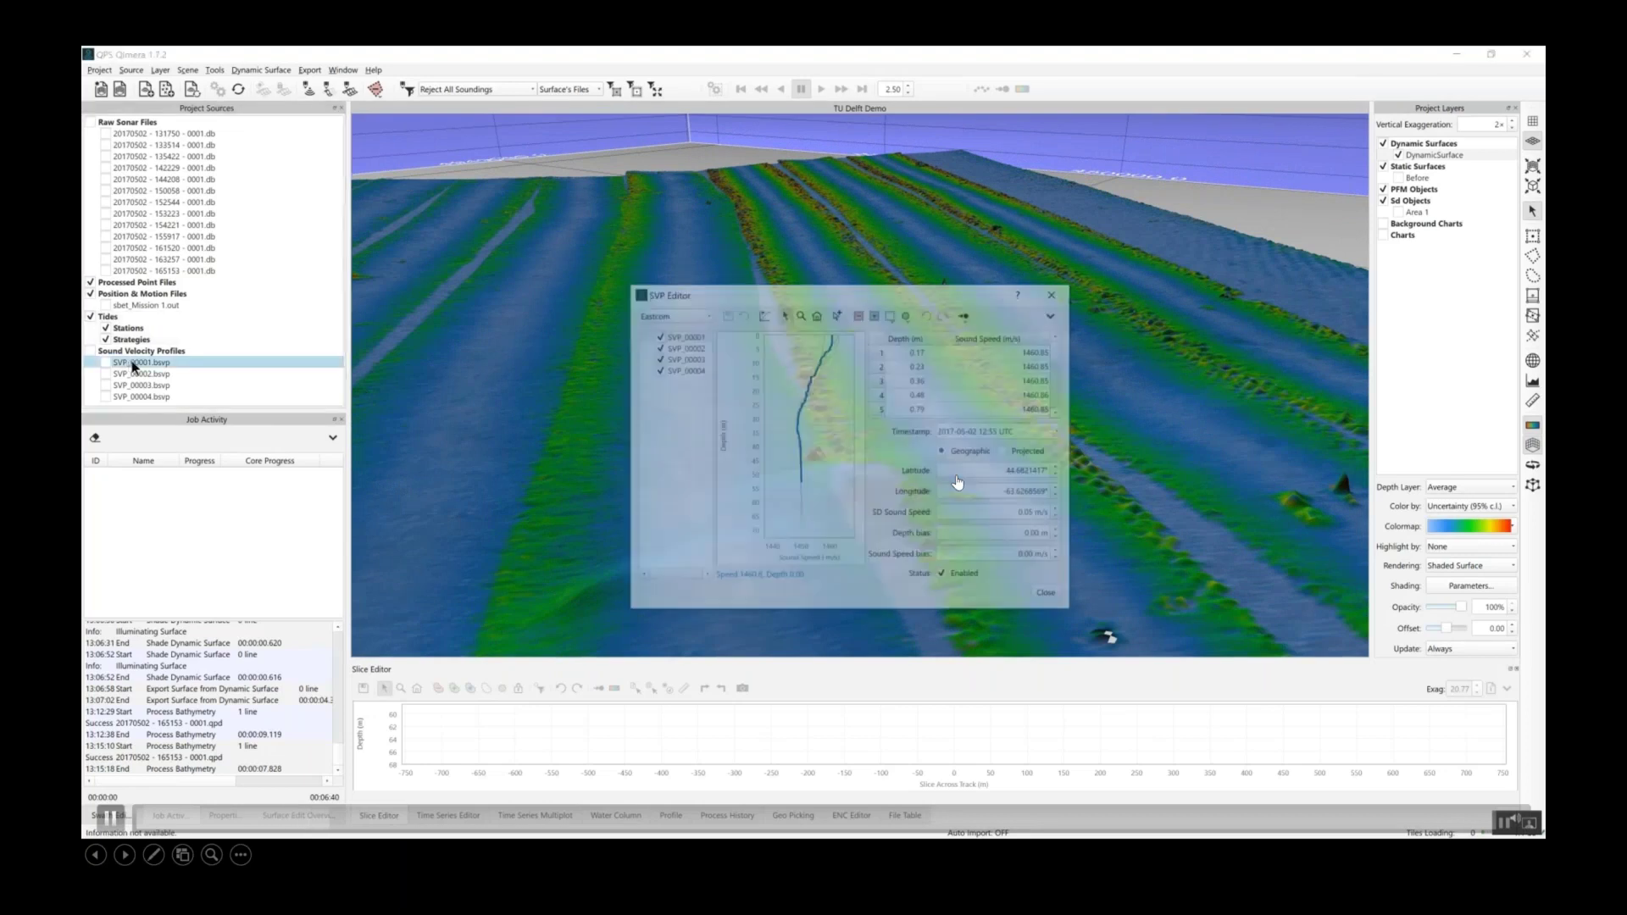
key(Right)
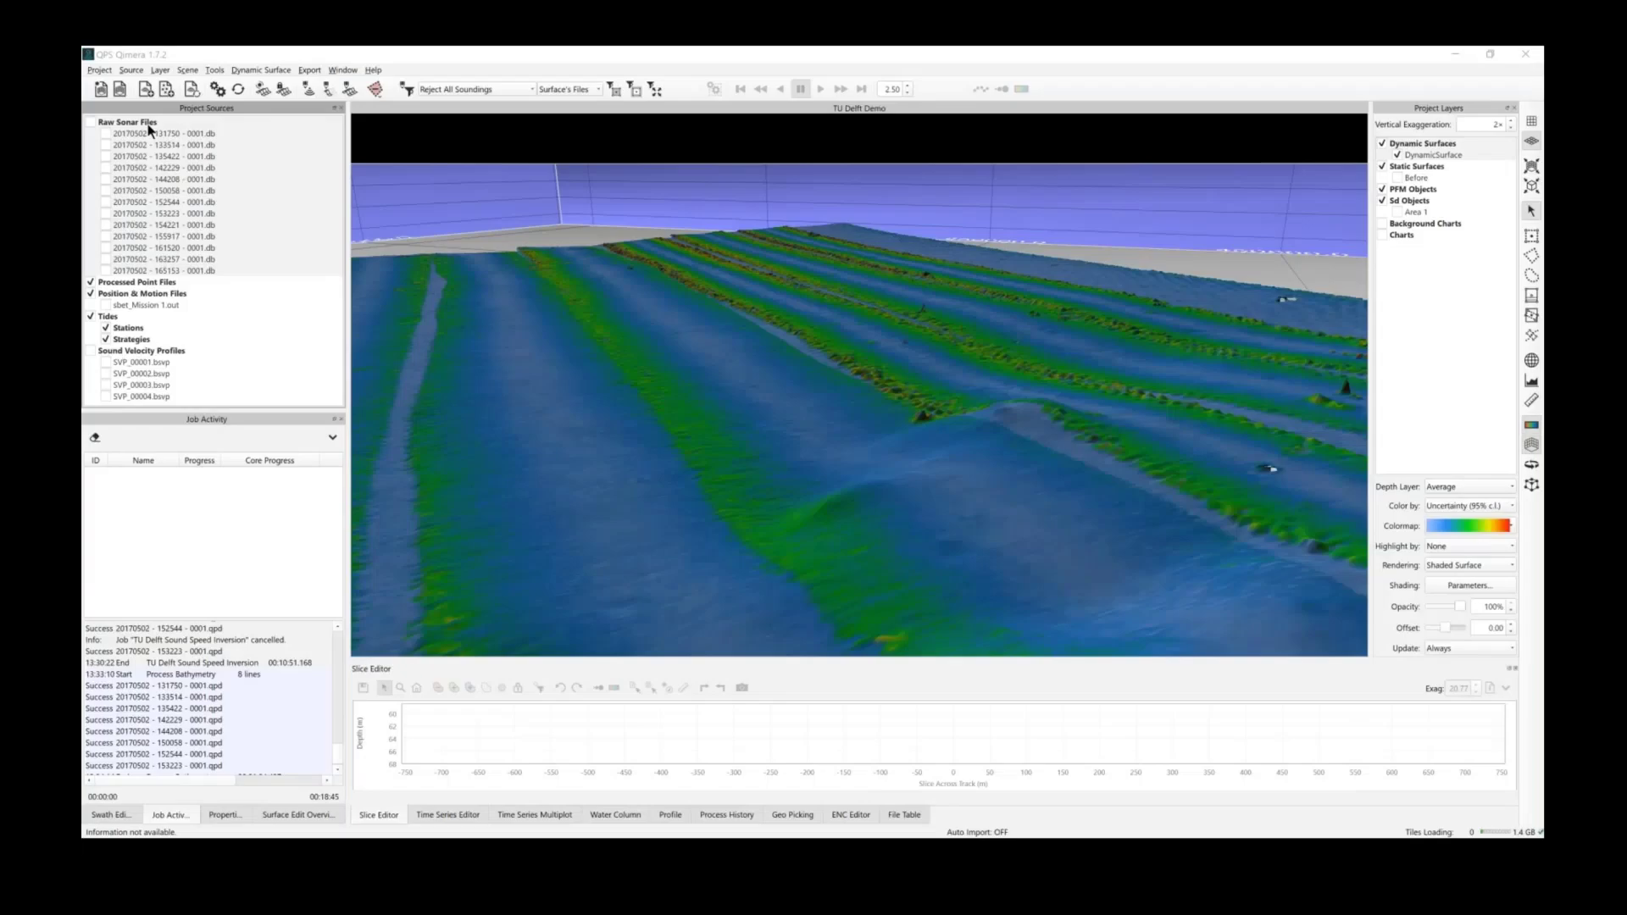
Step: Run the TU Delft Sound Speed Inversion on all raw sonar files with the Full Search algorithm, Coarse configuration and smoothed results
click(147, 124)
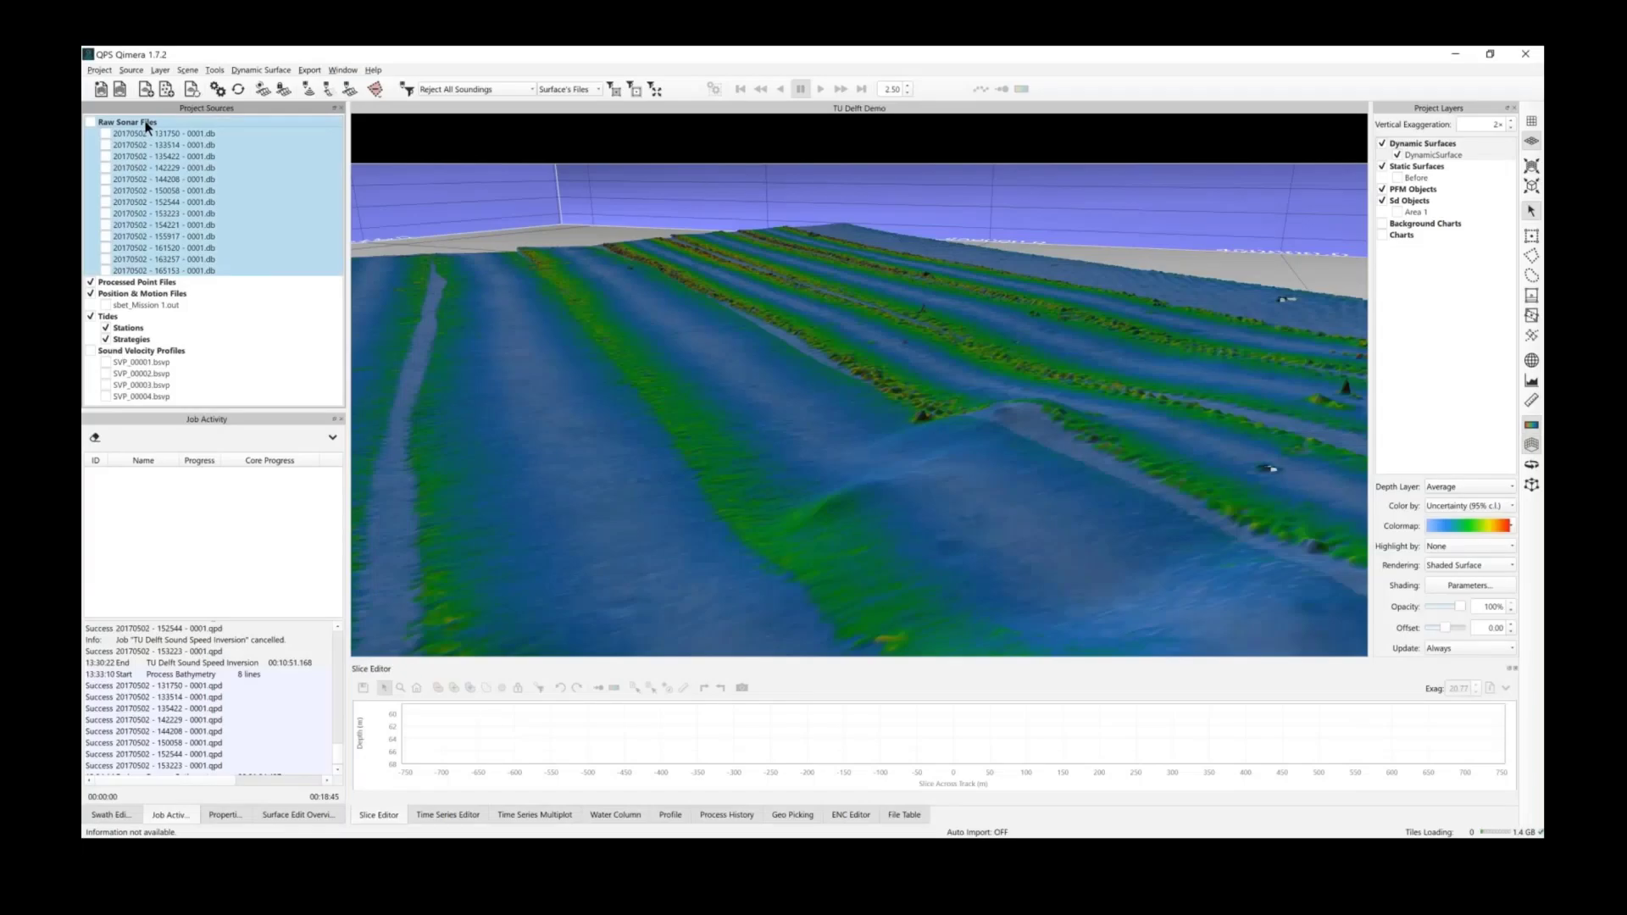
click(215, 70)
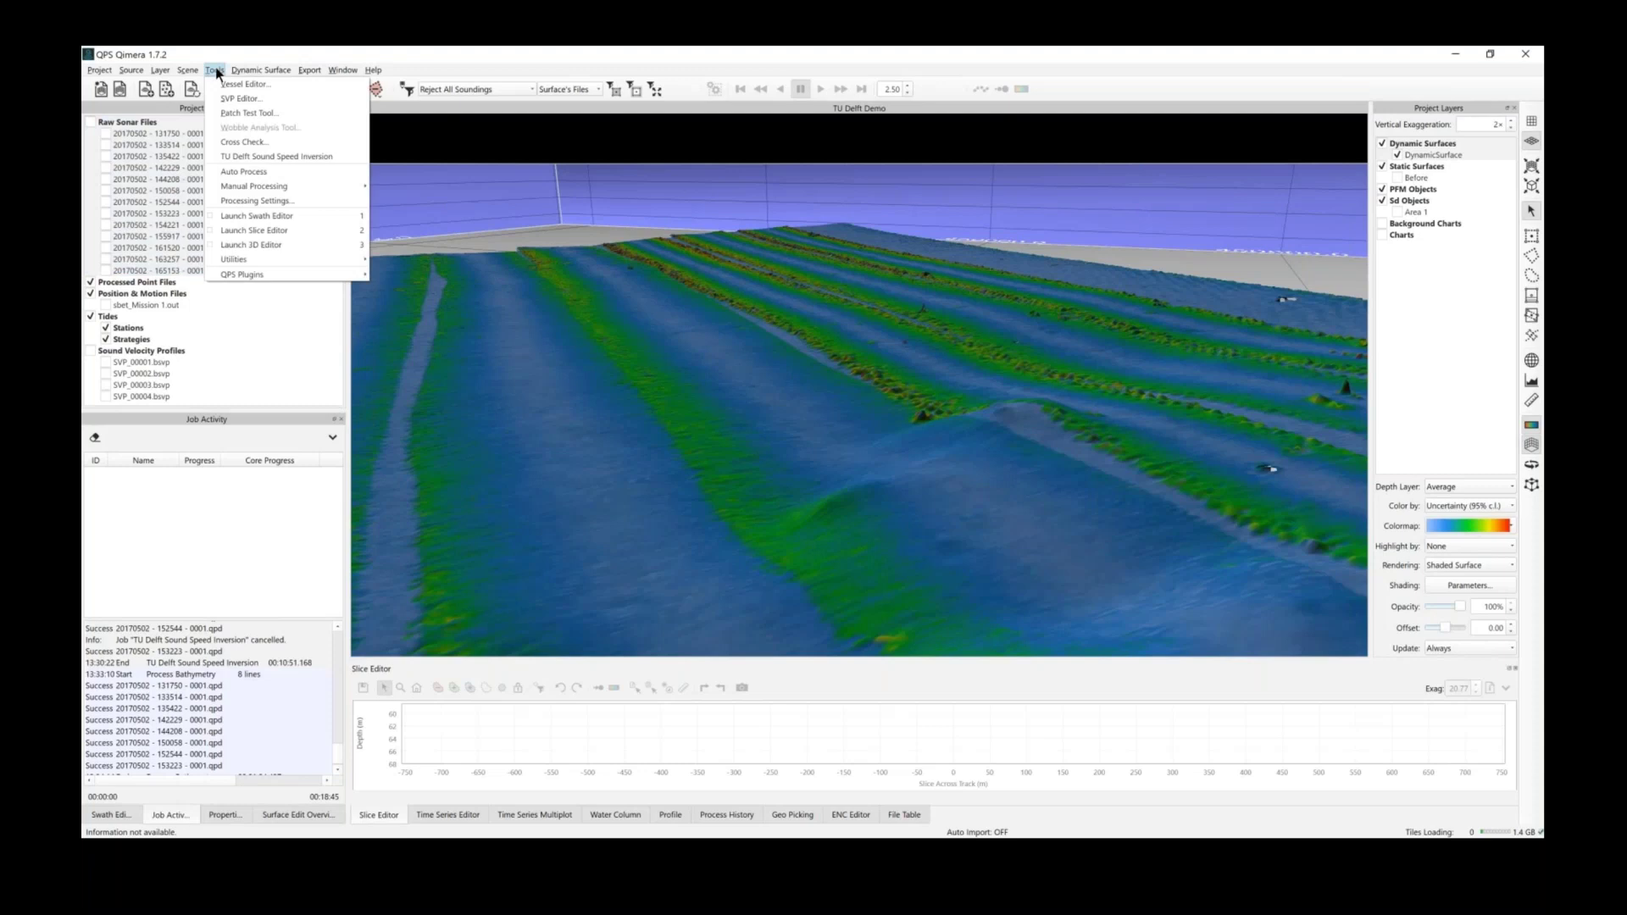
click(354, 156)
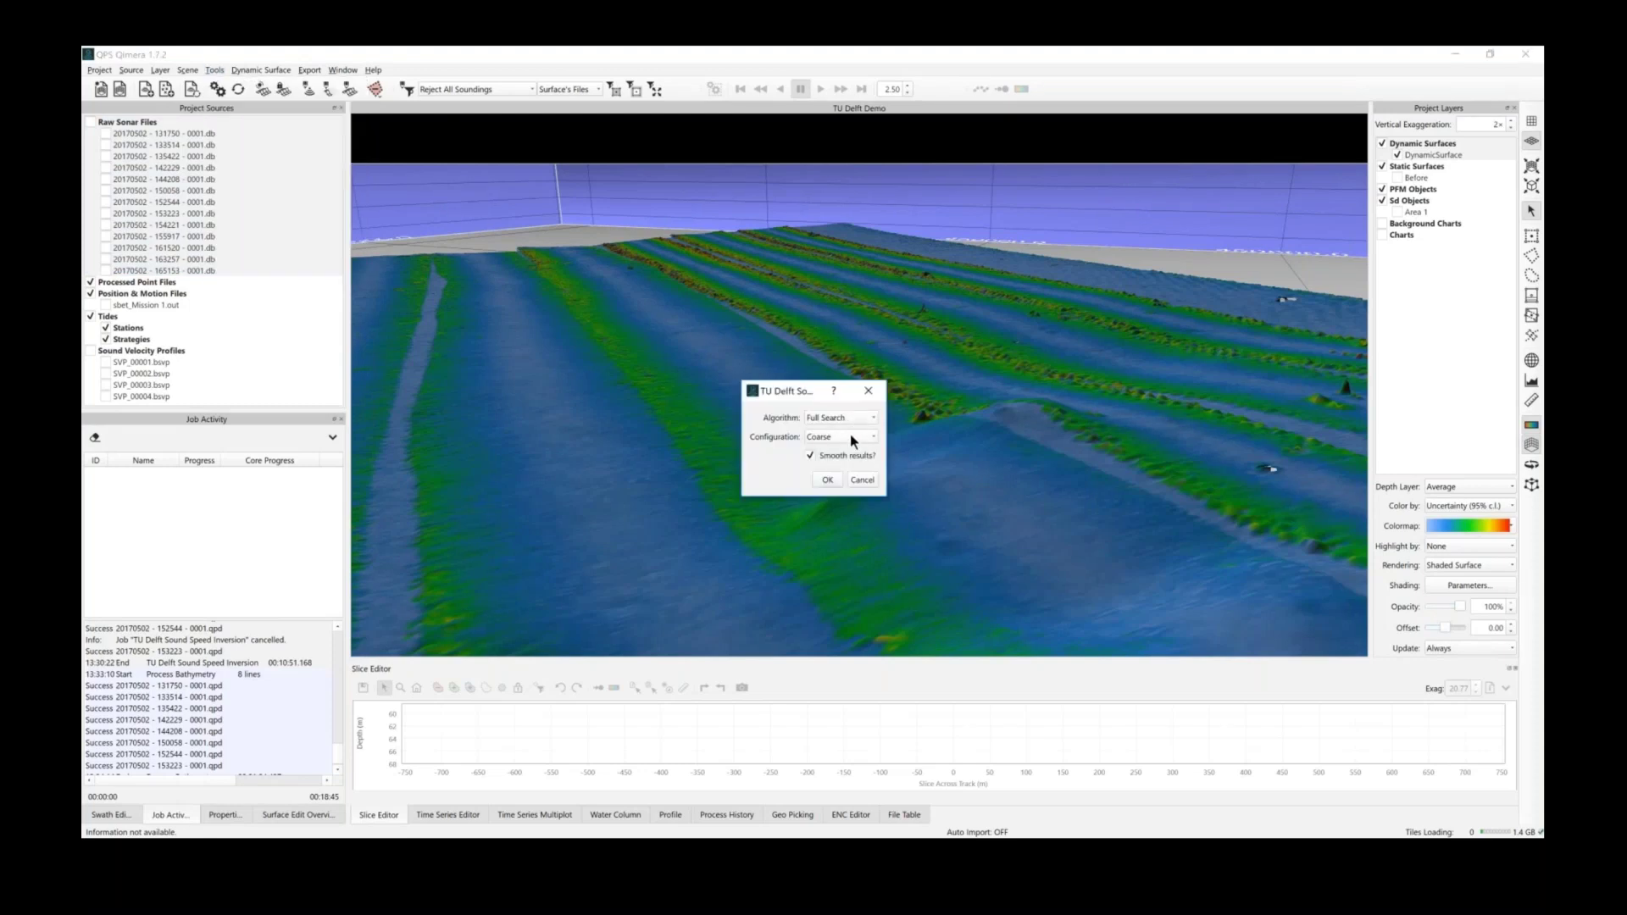
click(830, 479)
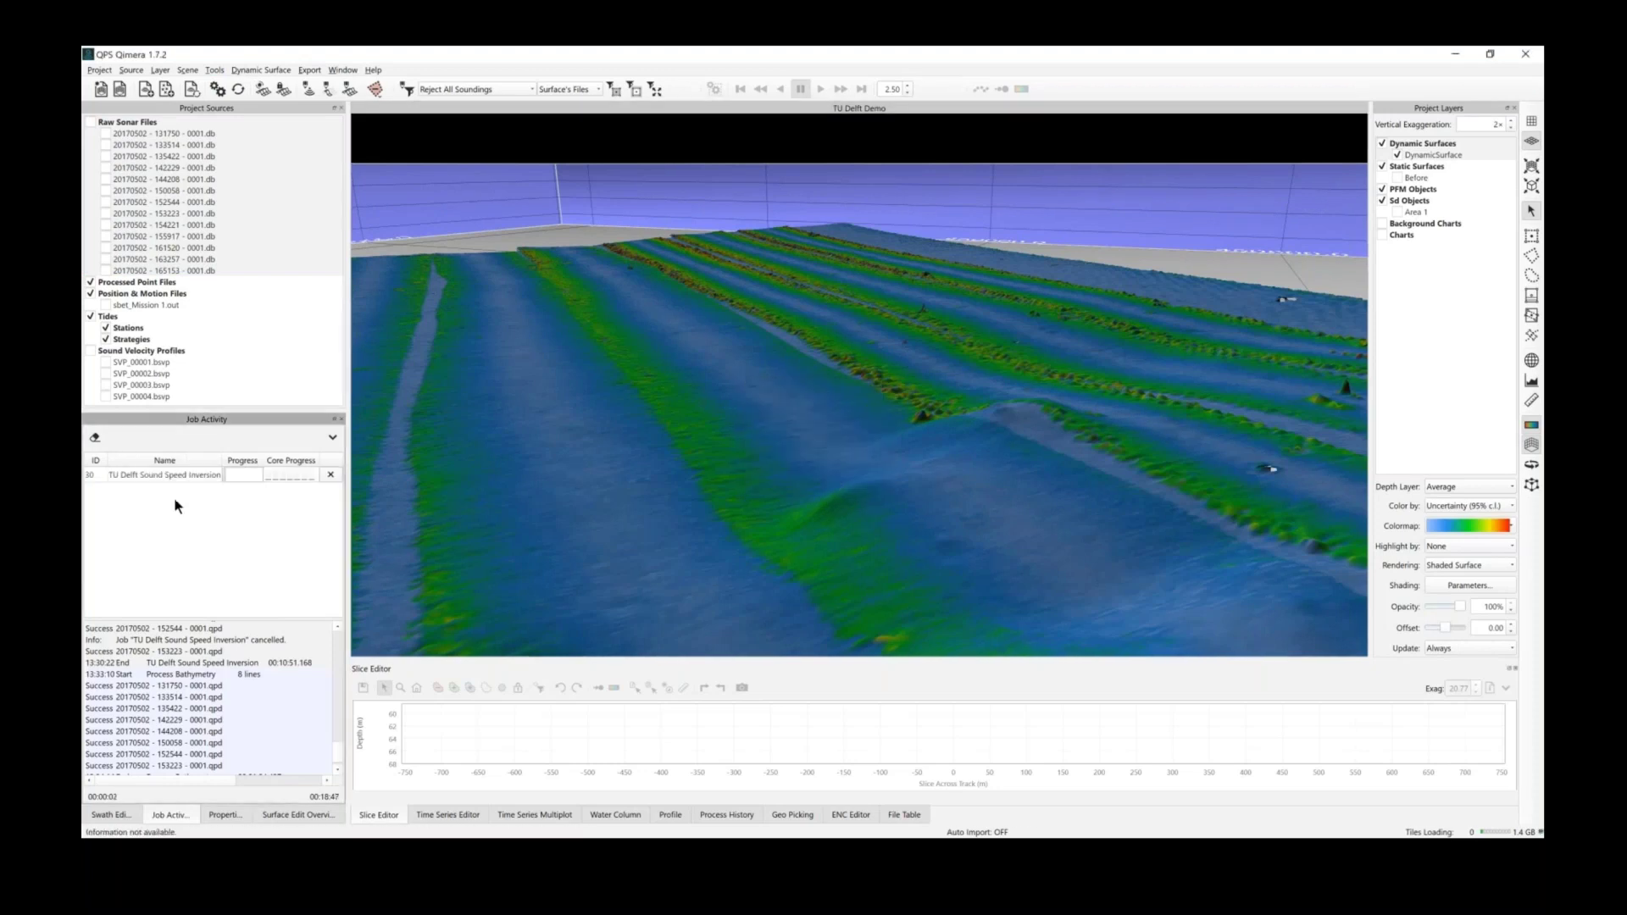
click(170, 477)
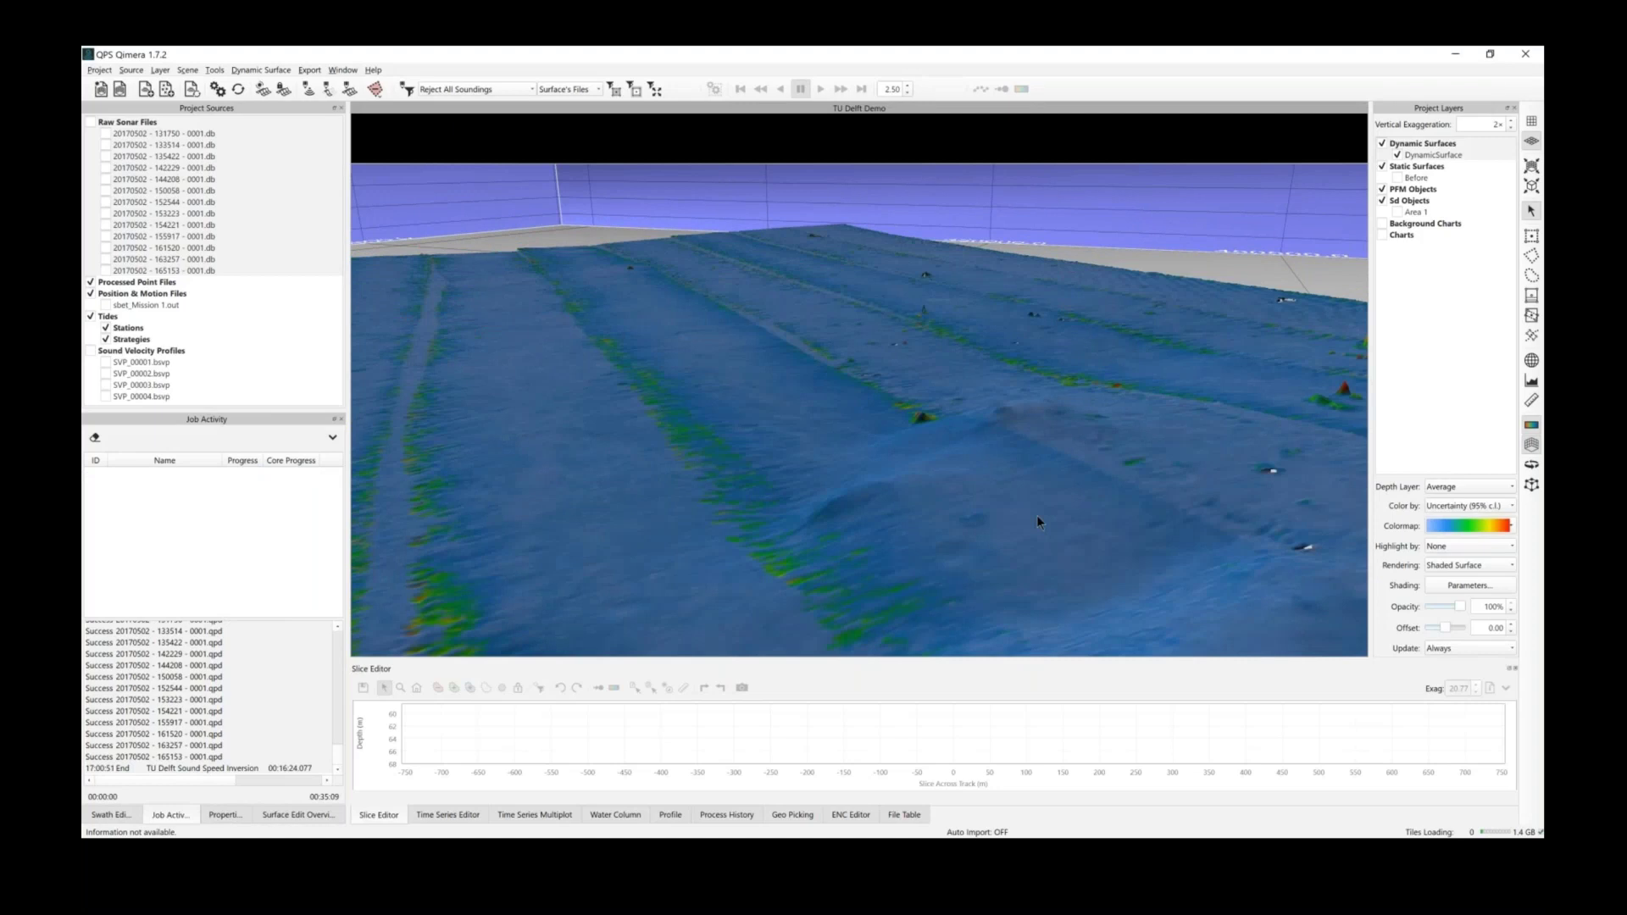
Step: Inspect the uncertainty-coloured dynamic surface across a wider area of the survey lines for remaining refraction artifacts
scroll(1029, 505, down, 2)
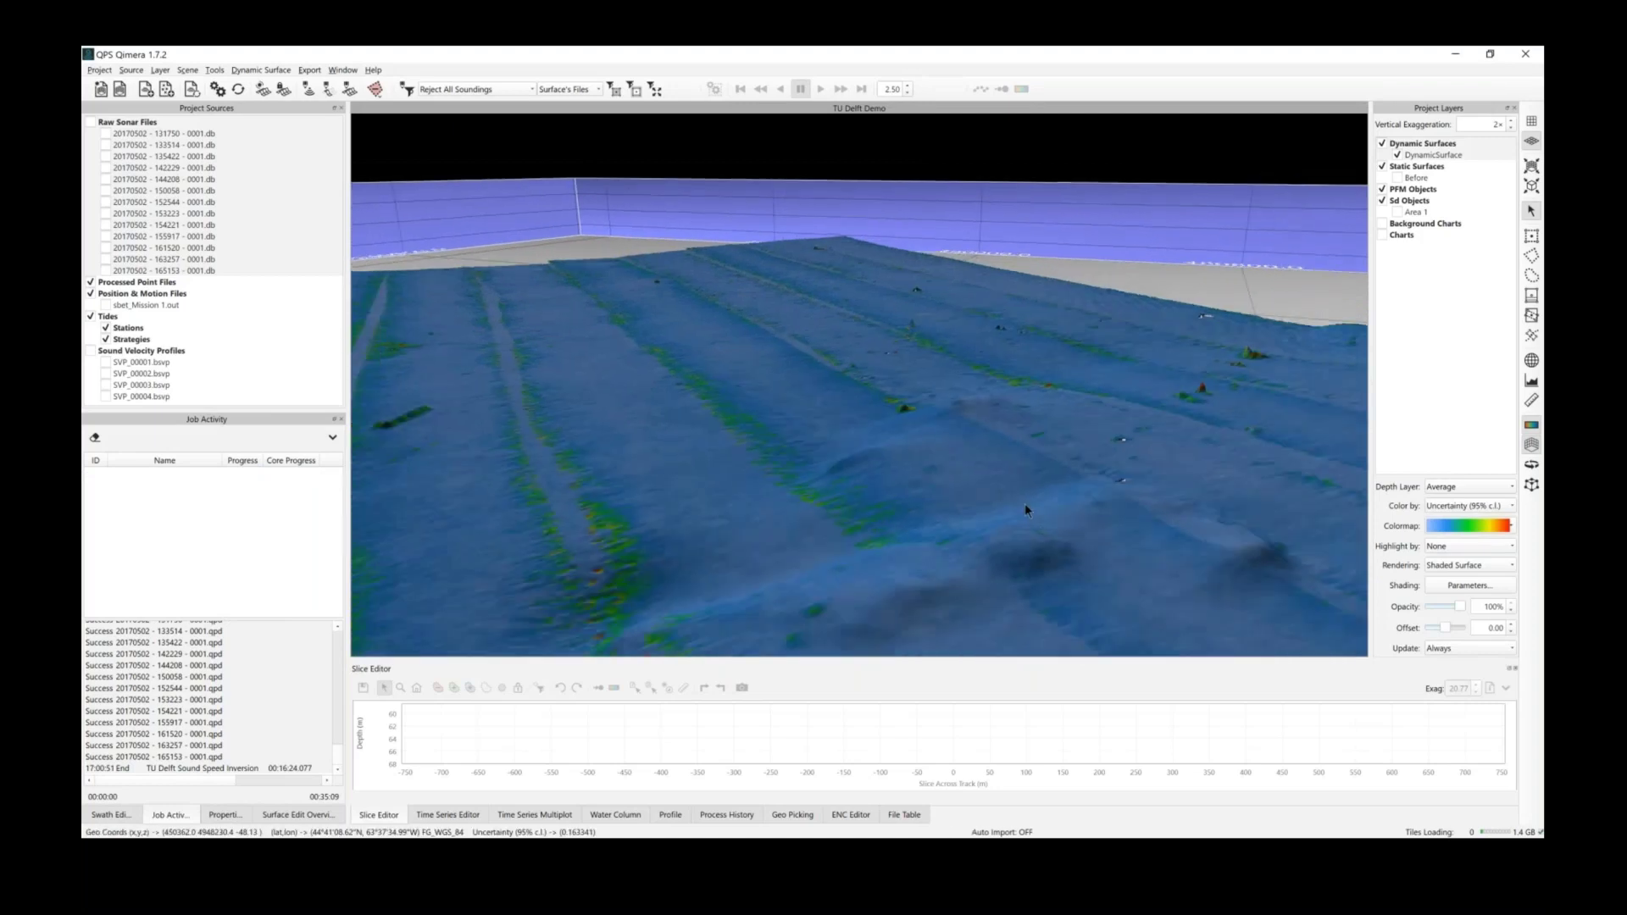
scroll(1025, 507, down, 3)
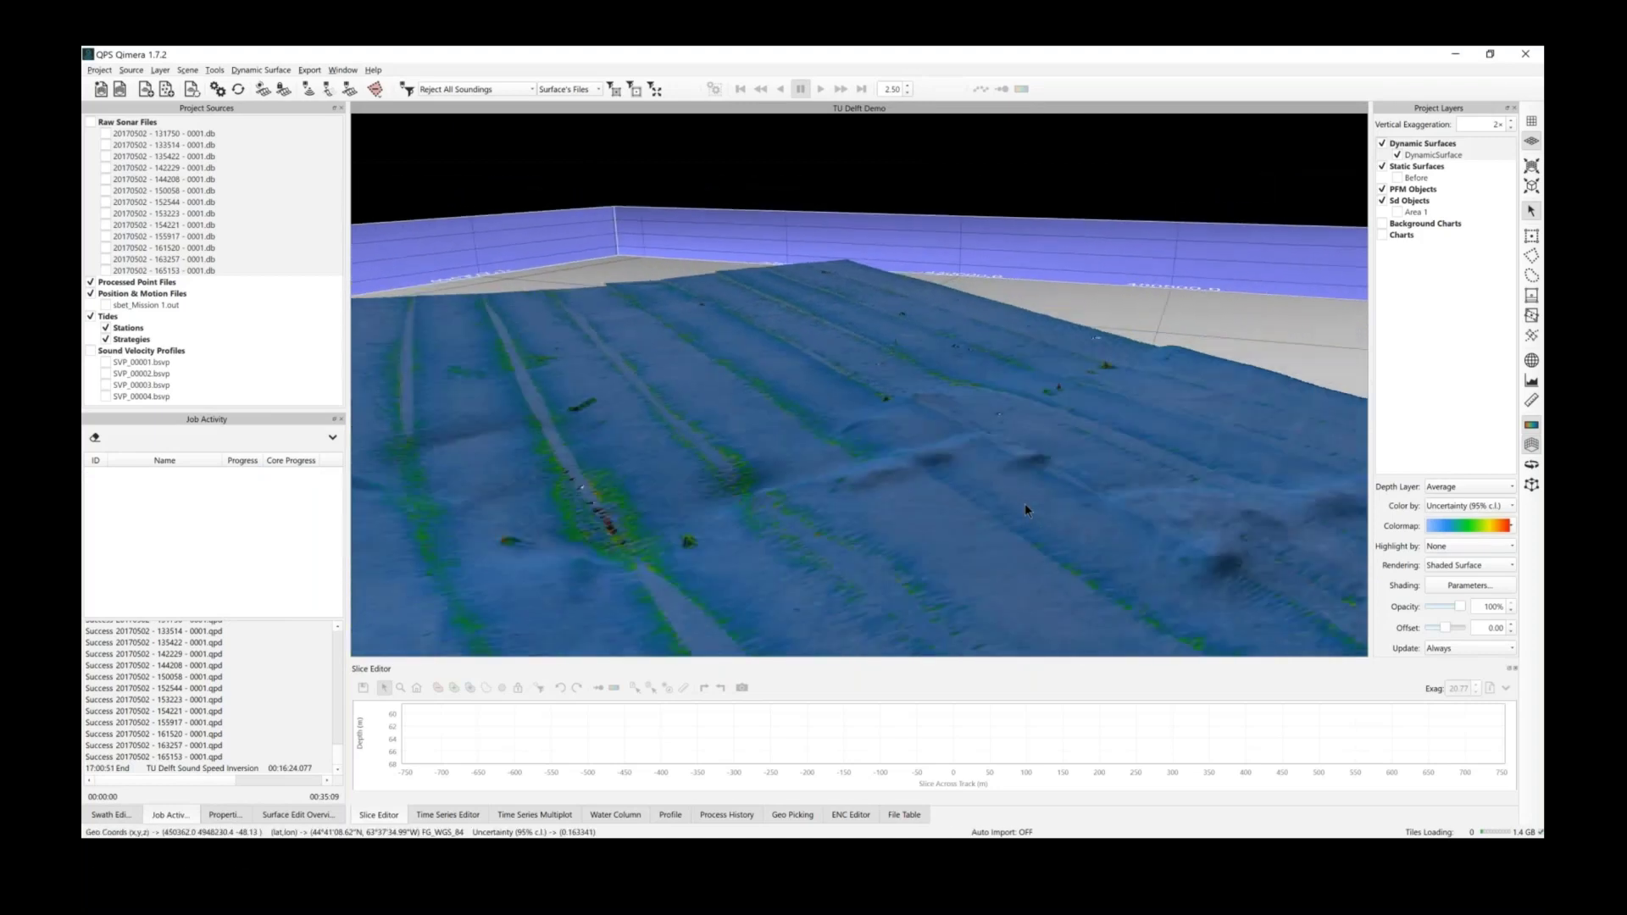